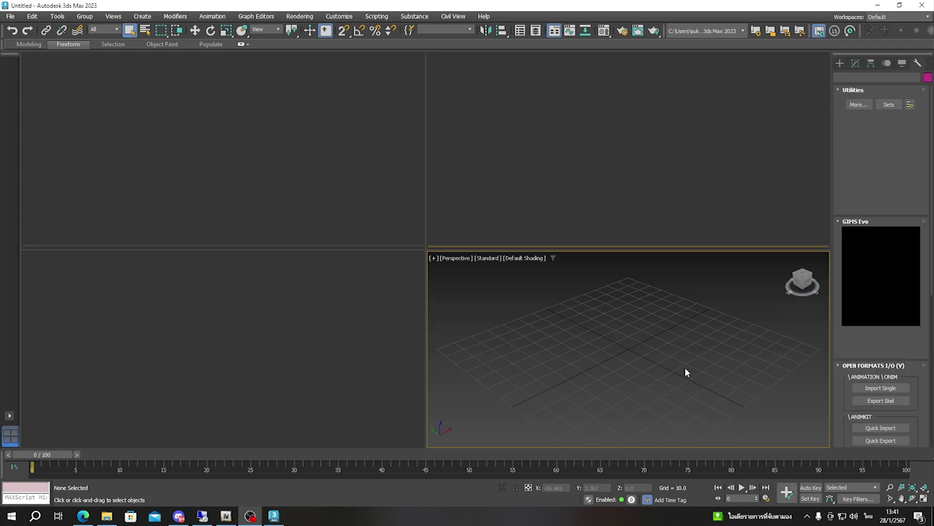
Step: Dismiss the startup info popup, Welcome Screen and Security Messages dialog, then switch to File Explorer
left_click(503, 273)
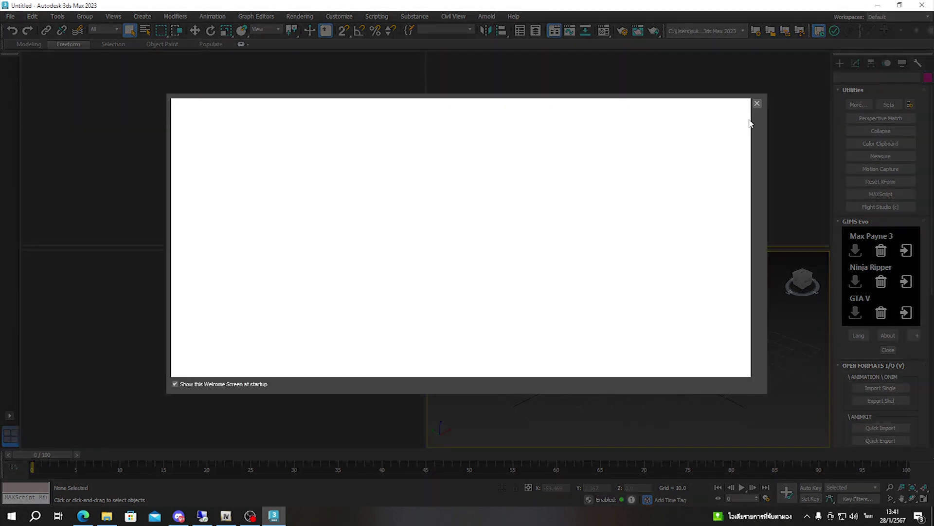
left_click(757, 101)
left_click(535, 311)
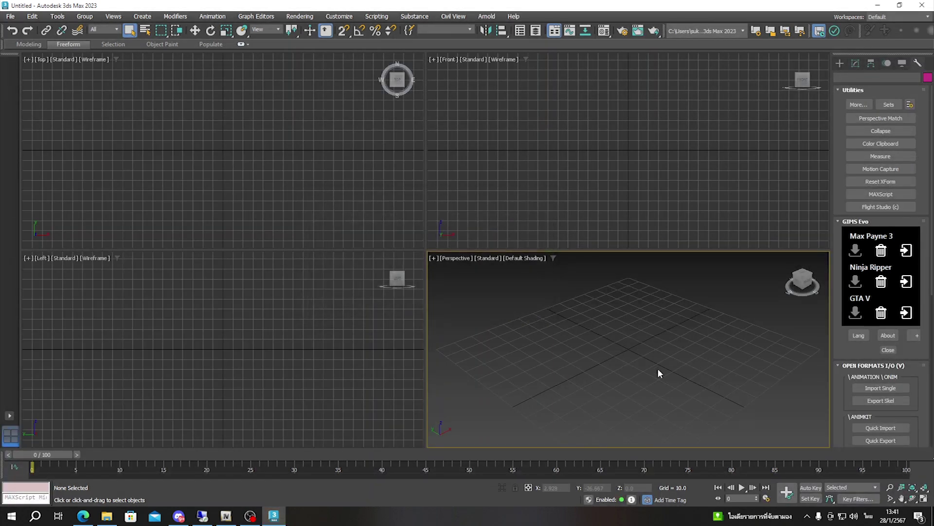
left_click(107, 515)
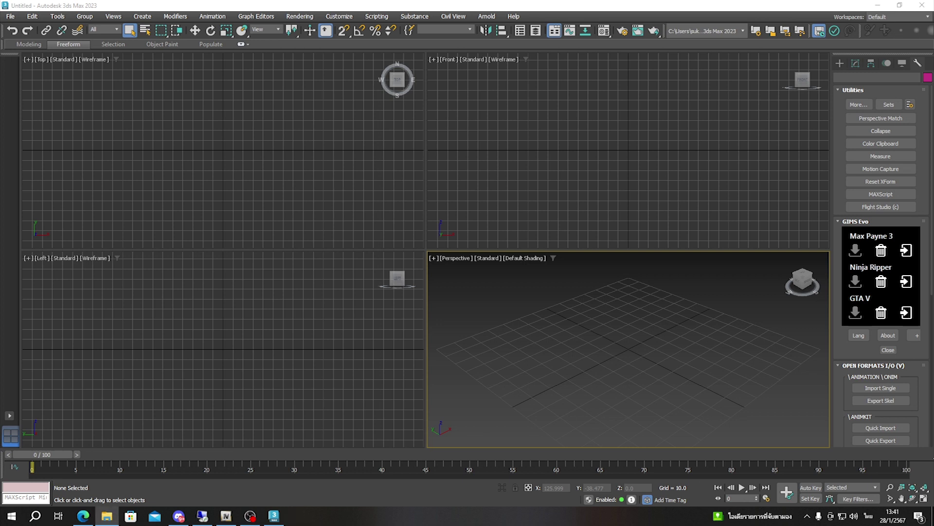
Step: Import the stylized axe file into the Perspective viewport, then maximize and center the view
left_click_drag(932, 219, 619, 342)
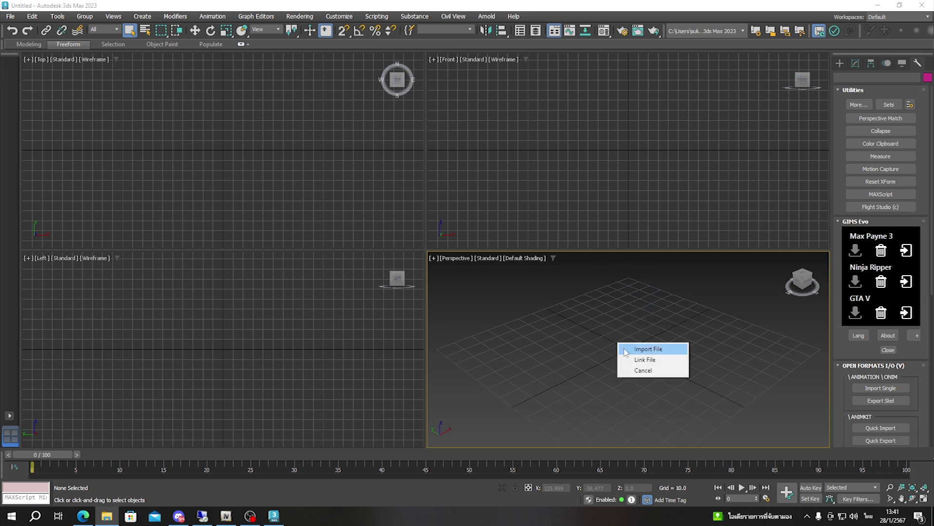
left_click(630, 347)
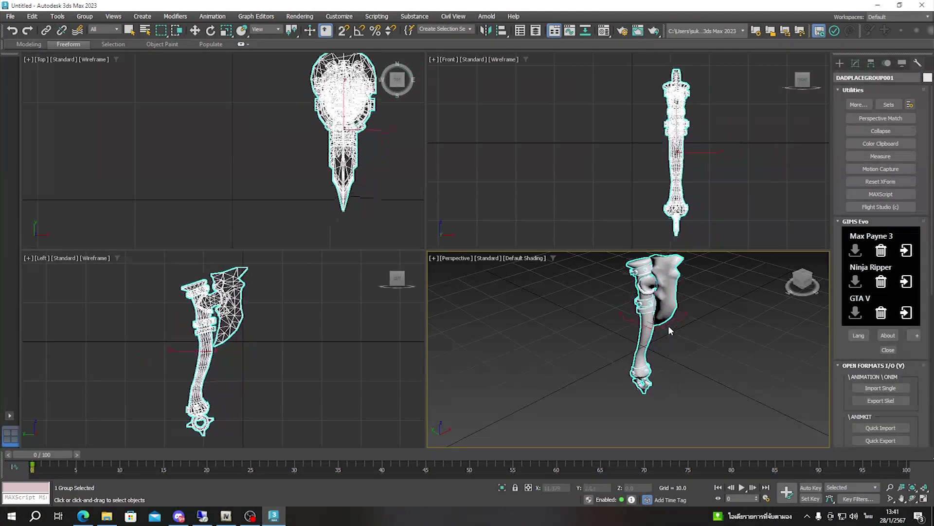
key("w")
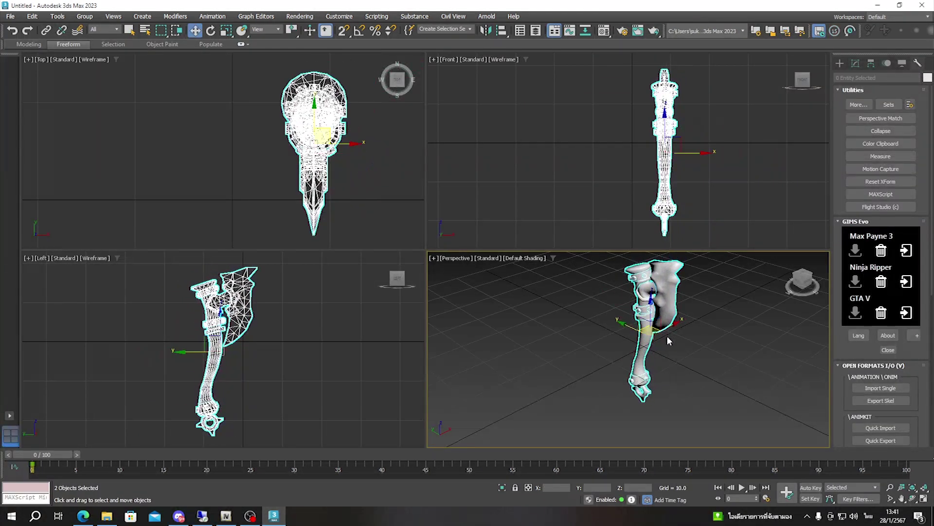
left_click(924, 499)
middle_click_drag(607, 193, 591, 260)
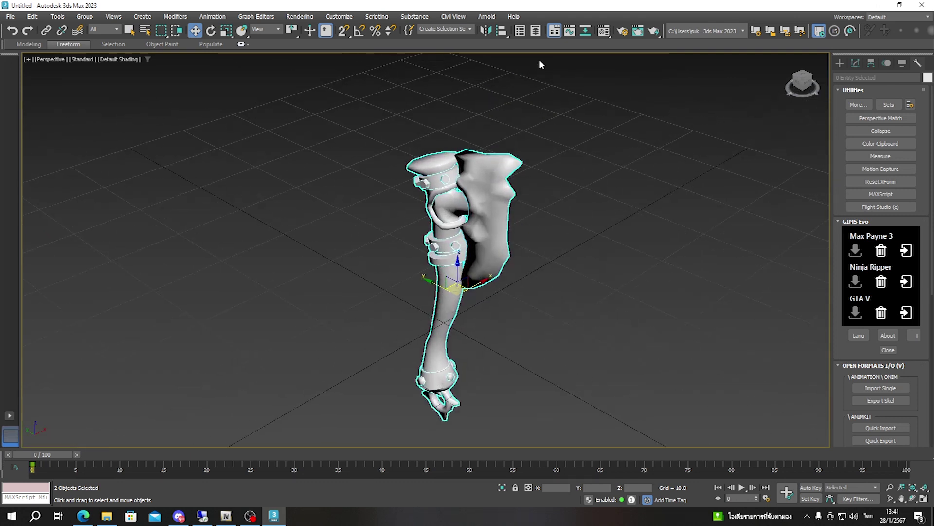
Step: Show Scene Explorer, clear the selection and launch the GIMS Evo GTA V import
key("alt+ctrl+o")
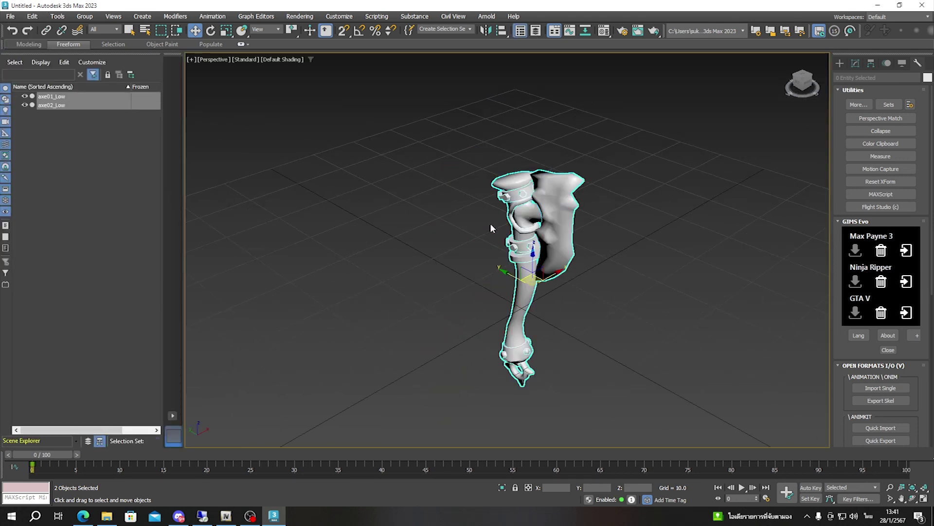
left_click(491, 224)
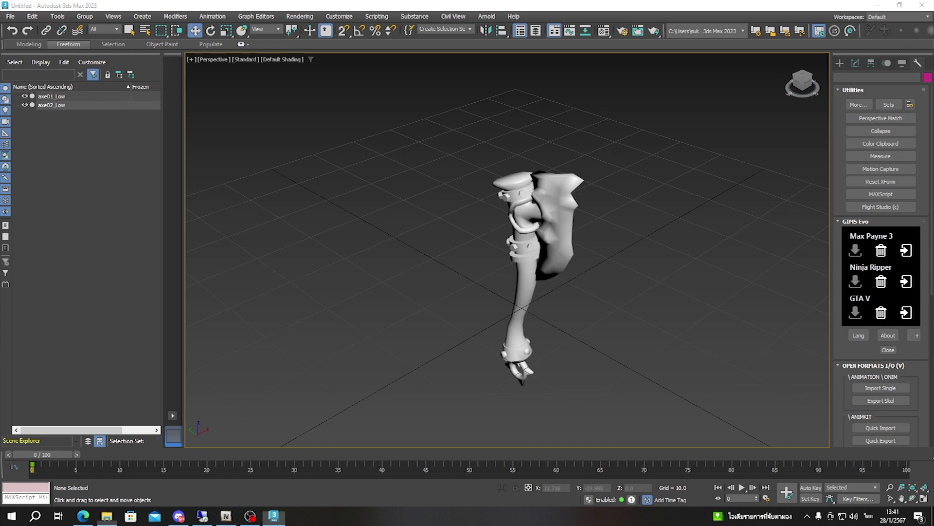
left_click(906, 313)
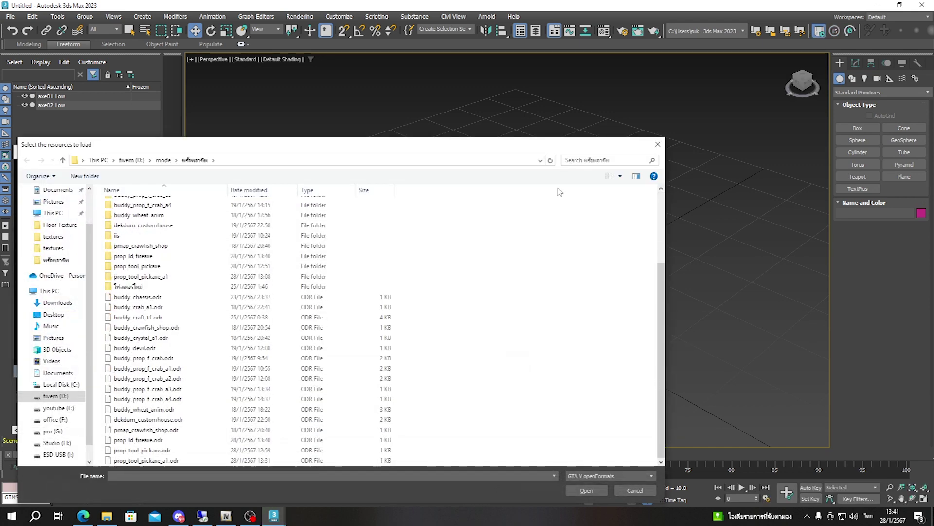
Step: Import prop_ld_fireaxe.odr through GIMS, skipping the external textures folder prompt
left_click(376, 475)
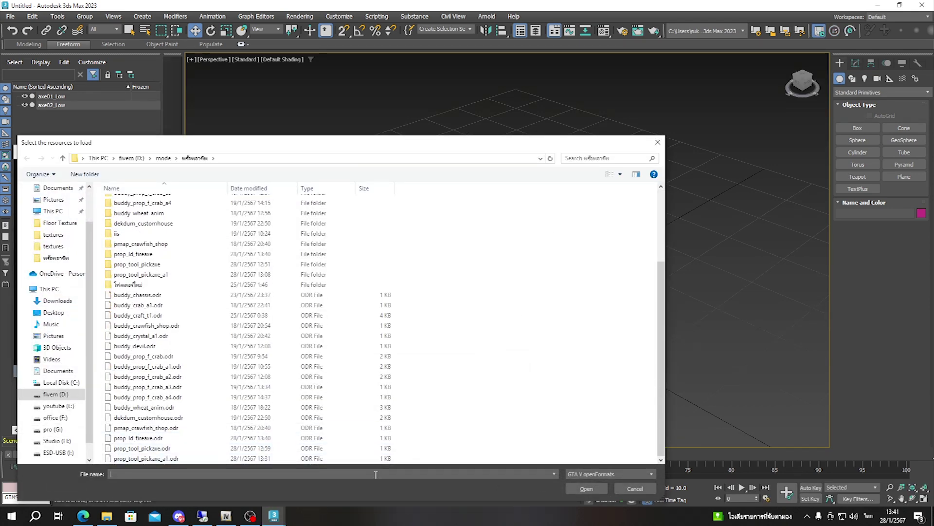
type("prop_ld_fireaxe")
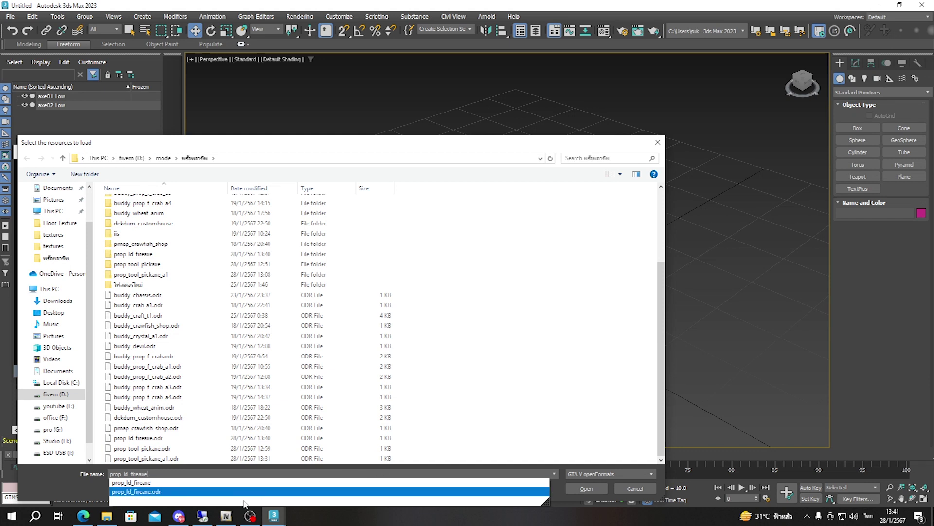
left_click(324, 492)
left_click(596, 490)
left_click(573, 488)
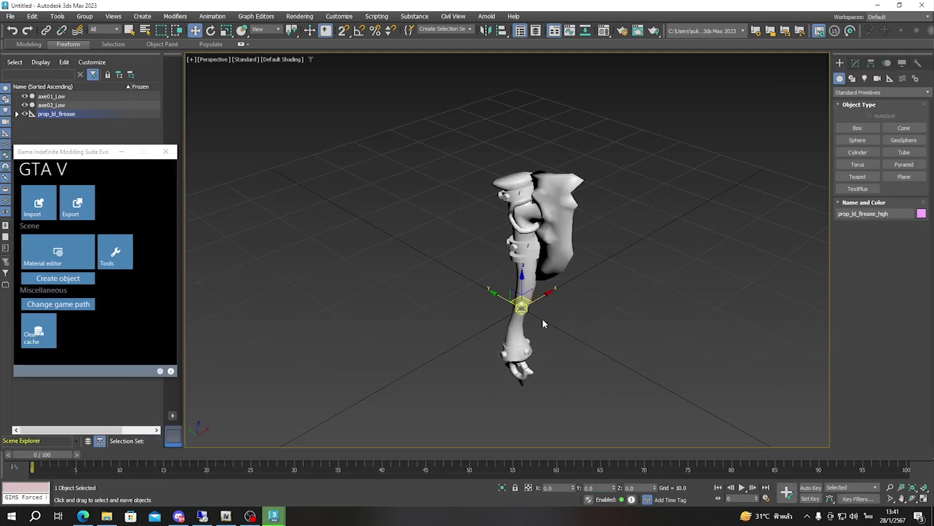
Step: Minimize GIMS Evo and compare axe01_Low and axe02_Low by selecting each piece in turn
left_click(122, 152)
left_click(53, 105)
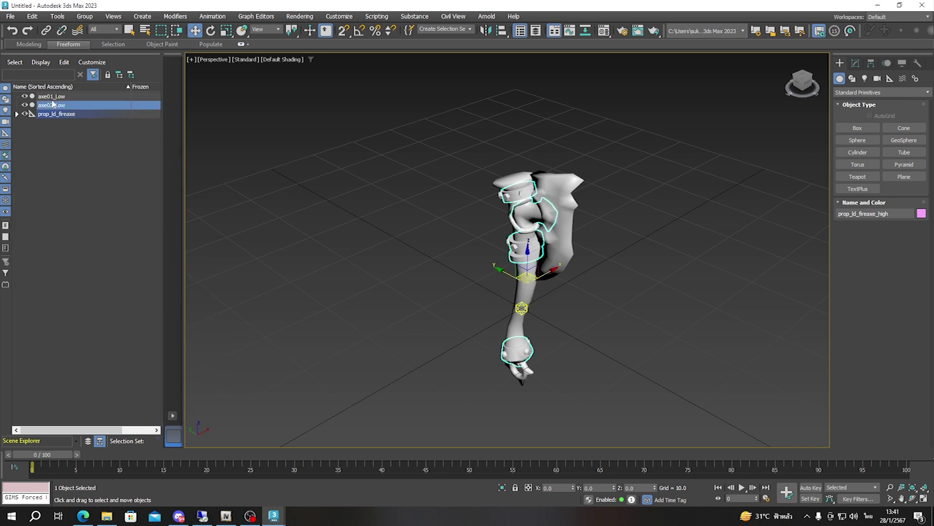
left_click(57, 122)
left_click(56, 114)
left_click(59, 123)
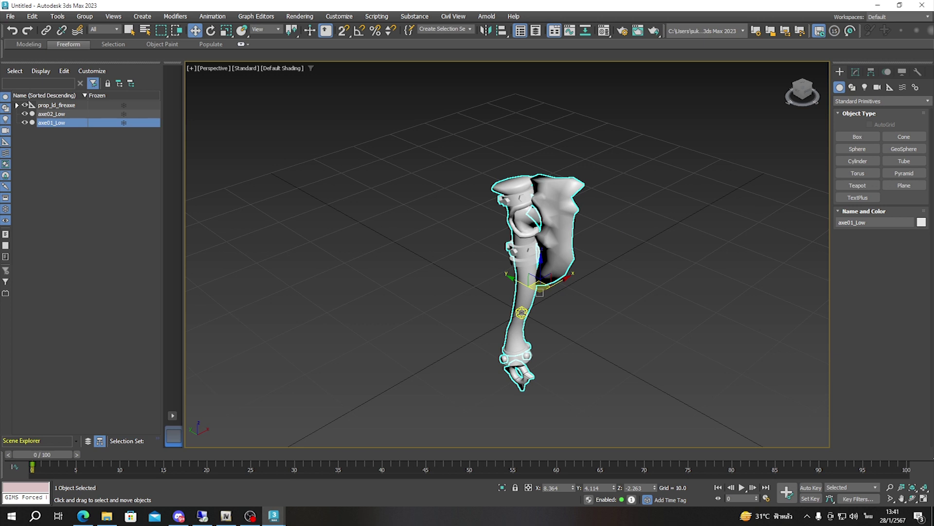
key("alt+Tab")
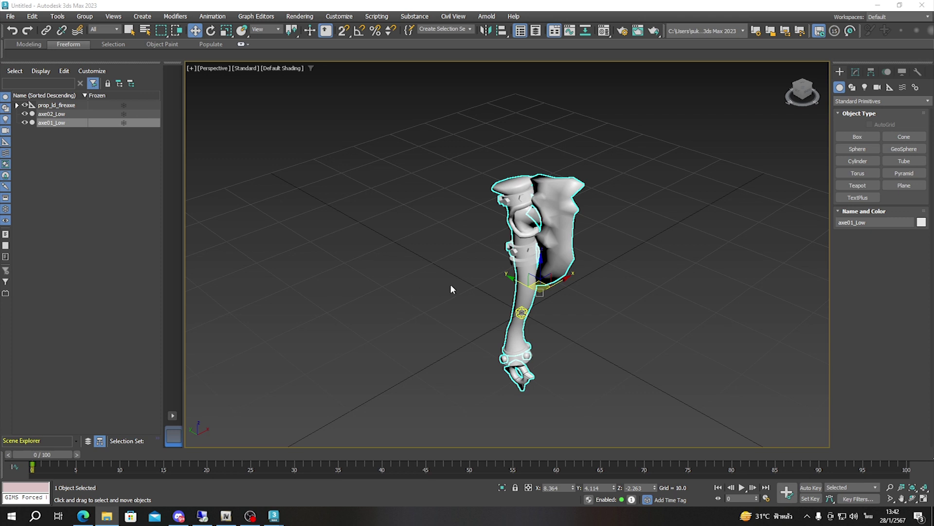
left_click(526, 221)
scroll(521, 230, "up", 2)
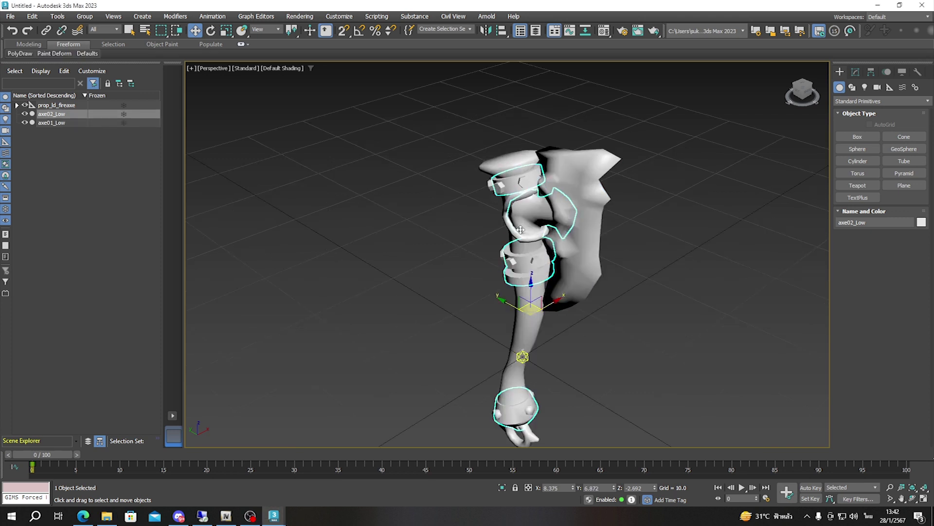
scroll(521, 229, "down", 2)
scroll(533, 242, "up", 2)
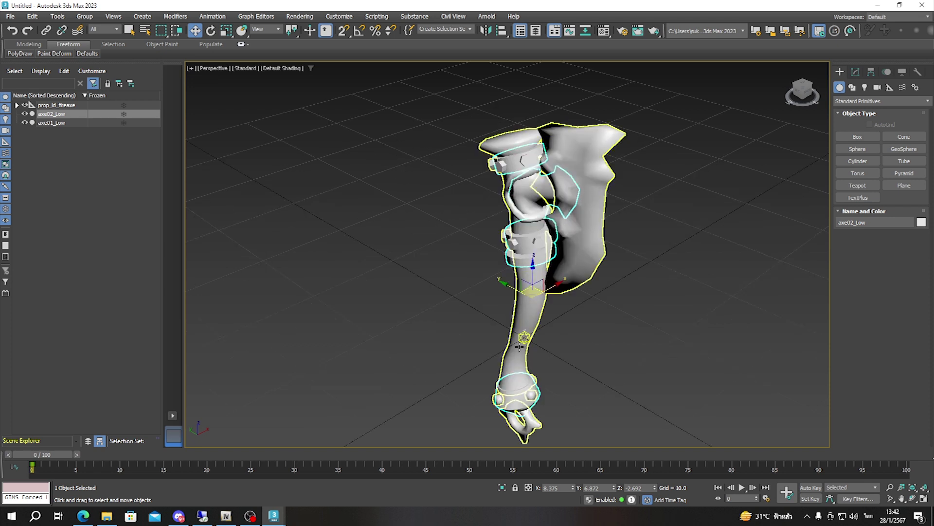
left_click(595, 235)
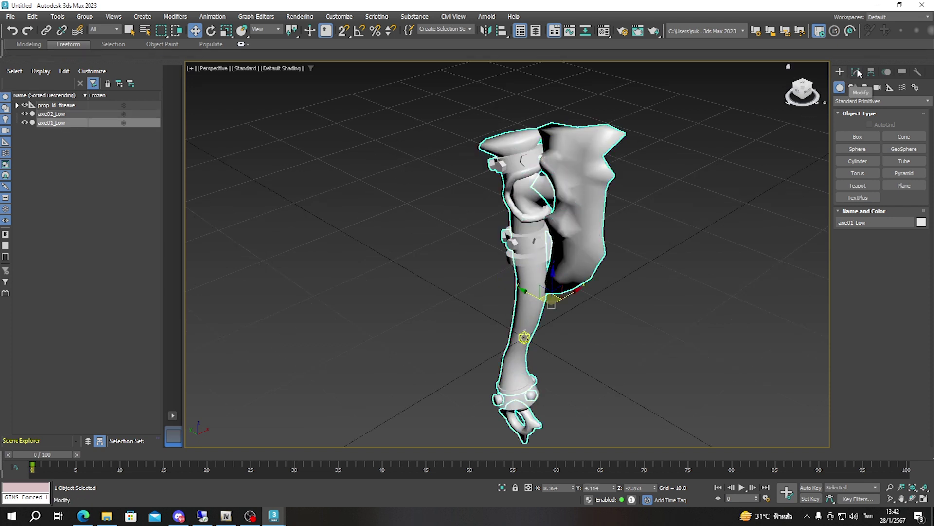
Step: Convert axe01_Low's material to a GTA V material in the GIMS Material editor
mouse_move(274, 515)
left_click(340, 481)
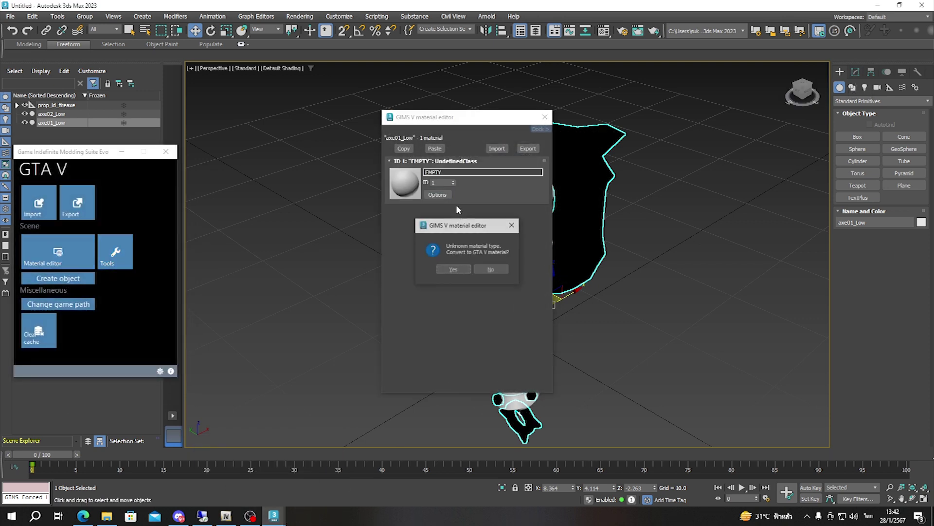
left_click(453, 269)
Step: Set the diffuse texture to DefaultMaterial_Base_color.png from the stylized-axe textures folder
left_click(639, 239)
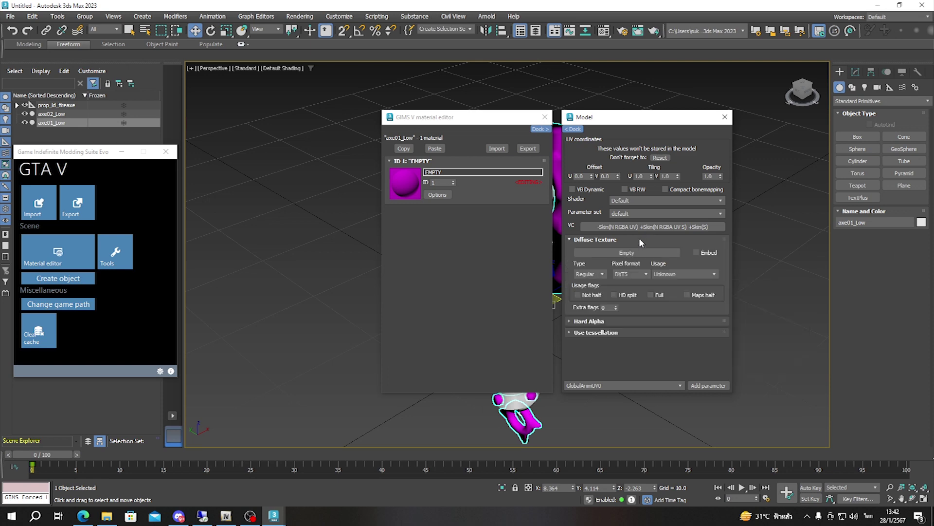
left_click(633, 258)
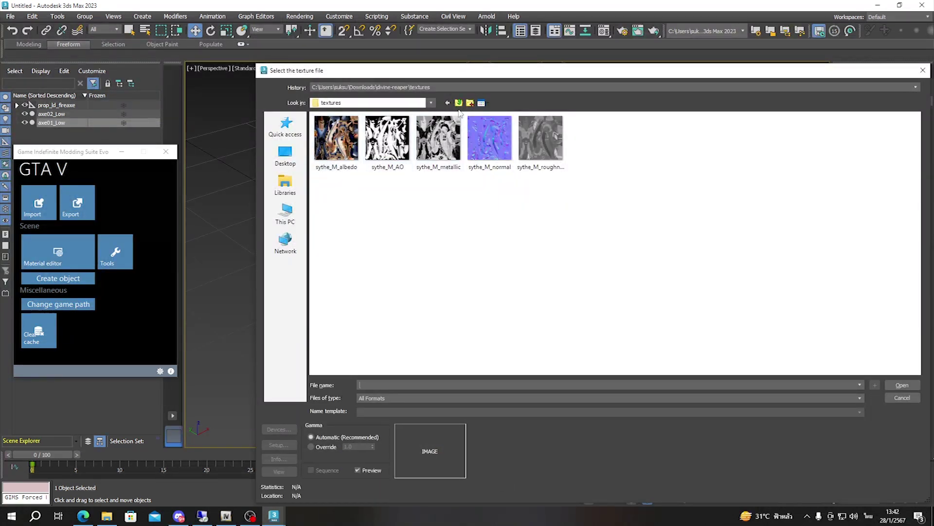
left_click(458, 104)
left_click(459, 103)
double_click(347, 150)
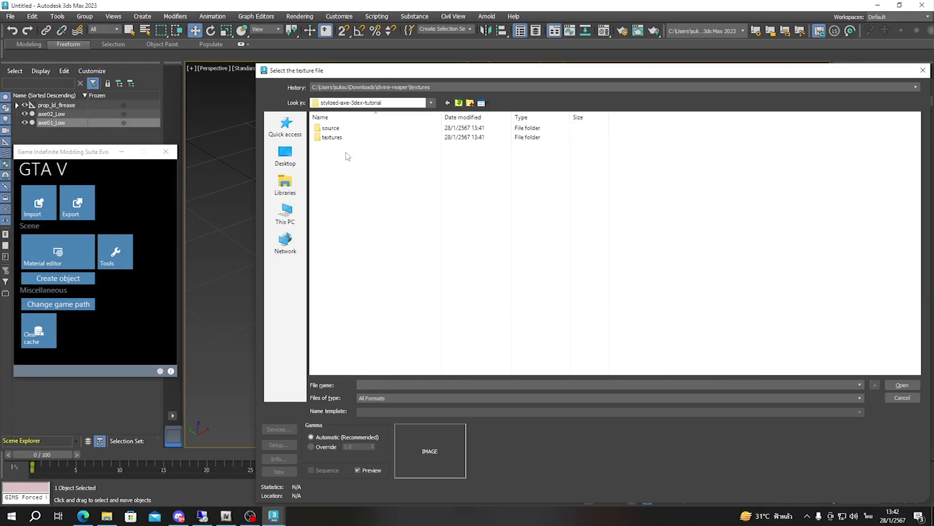
double_click(332, 136)
left_click(336, 146)
double_click(336, 146)
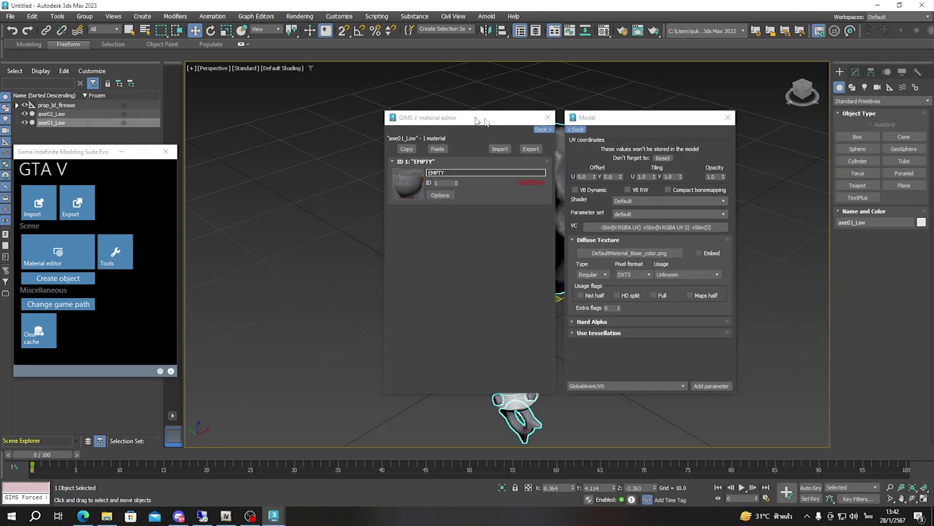
Step: Move the material windows aside and orbit to inspect the textured axe from above
left_click_drag(484, 122, 764, 127)
scroll(593, 205, "up", 3)
scroll(603, 229, "down", 3)
middle_click_drag(610, 235, 596, 238, "alt")
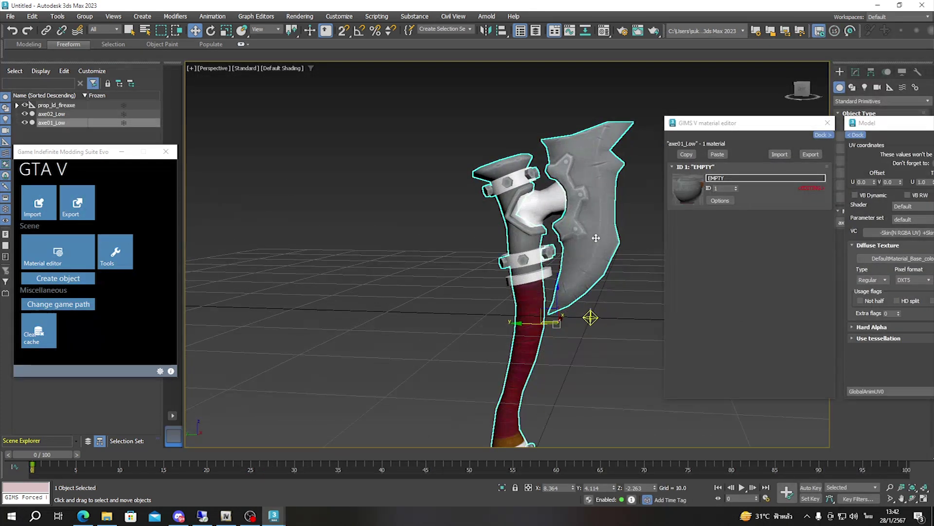
scroll(583, 229, "up", 2)
scroll(583, 222, "down", 3)
middle_click_drag(584, 223, 542, 207, "alt")
Step: Convert axe02_Low's material to a GTA V material
left_click(542, 207)
left_click(743, 168)
left_click(717, 200)
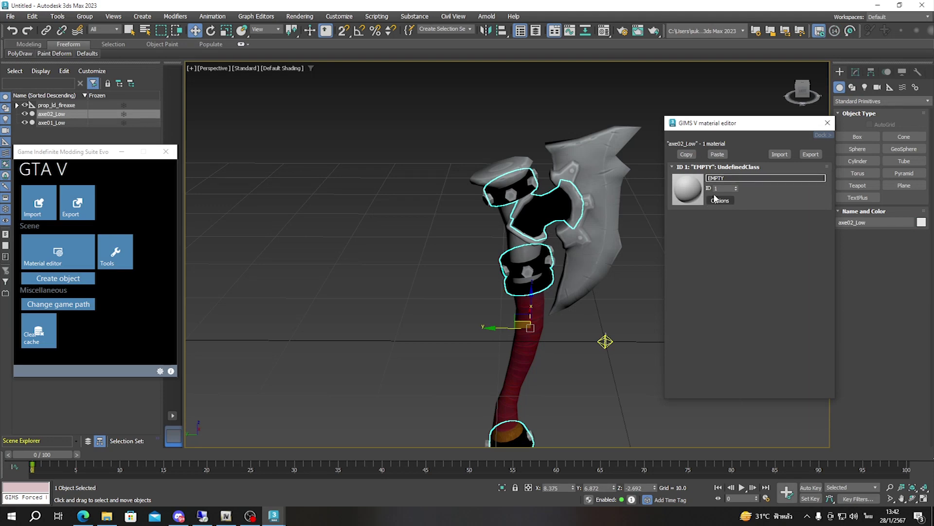
left_click(454, 269)
right_click(502, 273)
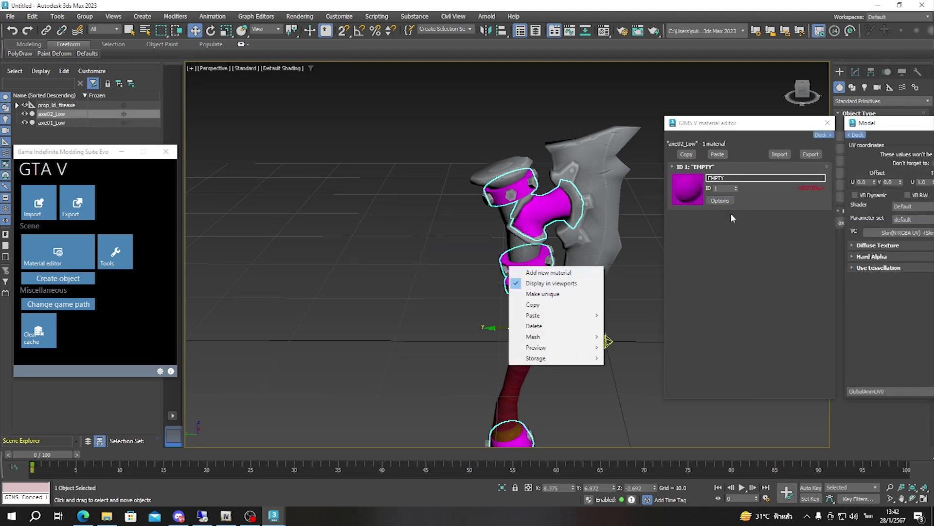
Step: Give axe02_Low DefaultMaterial_Base_color.png as its diffuse texture
left_click_drag(762, 124, 407, 121)
left_click(542, 243)
left_click(555, 257)
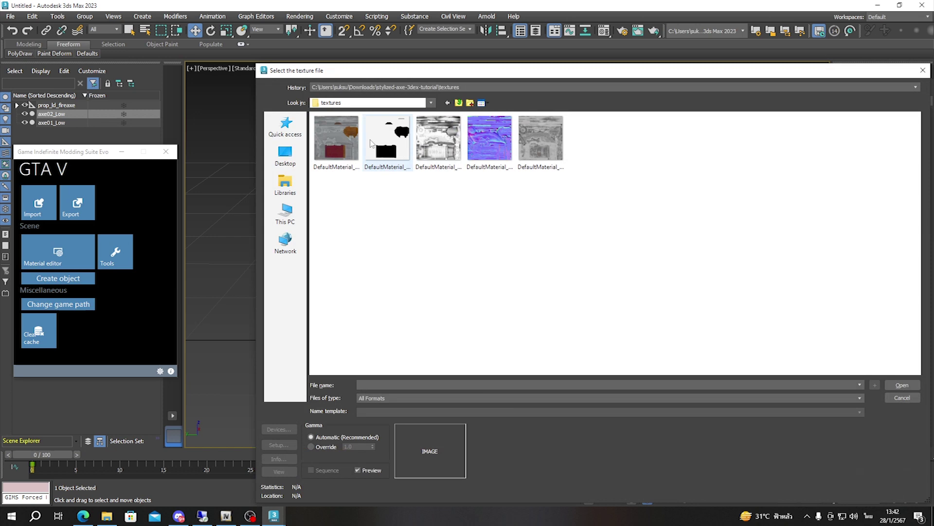
double_click(347, 141)
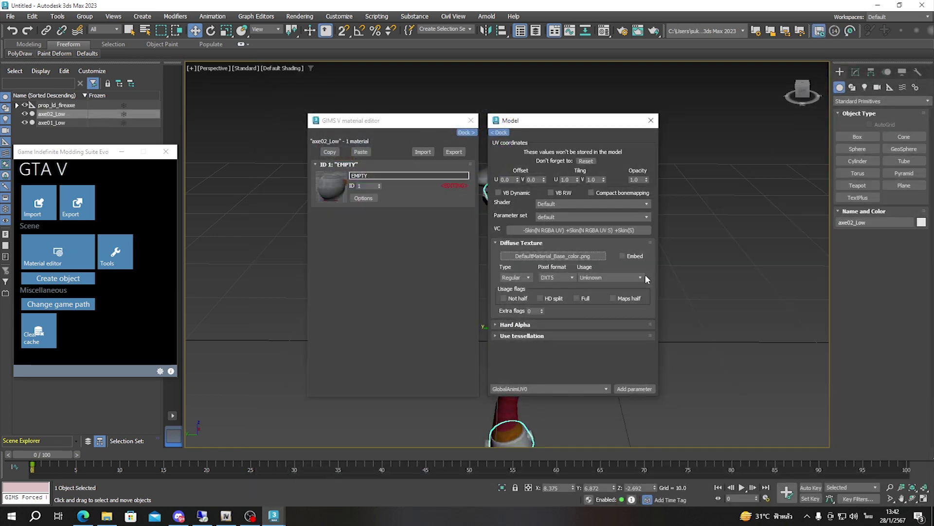
left_click(470, 121)
Step: Orbit around the fully textured axe to check it, then select the handle mesh axe01_Low
scroll(599, 275, "down", 3)
middle_click_drag(600, 276, 403, 266, "alt")
scroll(530, 234, "up", 5)
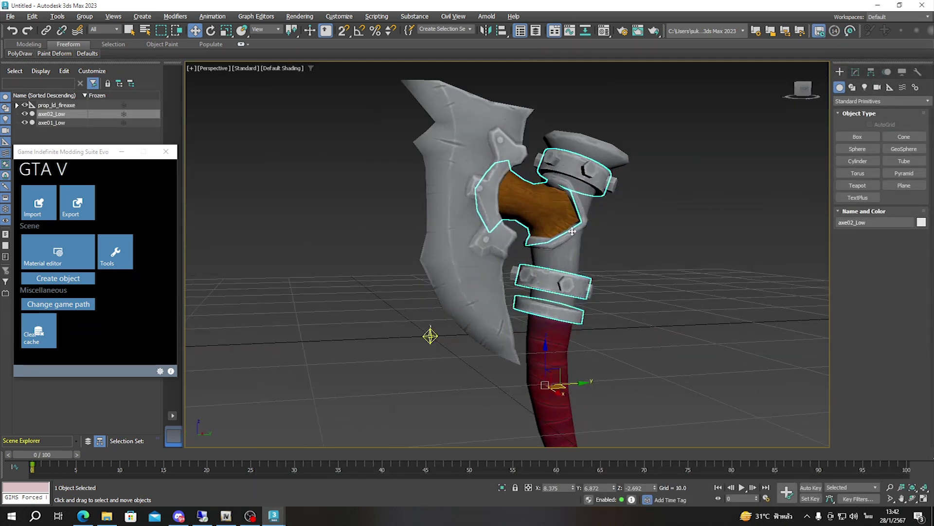
middle_click_drag(531, 234, 535, 104, "alt")
scroll(549, 185, "down", 5)
middle_click_drag(557, 222, 574, 247, "alt")
scroll(530, 206, "up", 5)
scroll(536, 206, "down", 2)
scroll(555, 291, "up", 5)
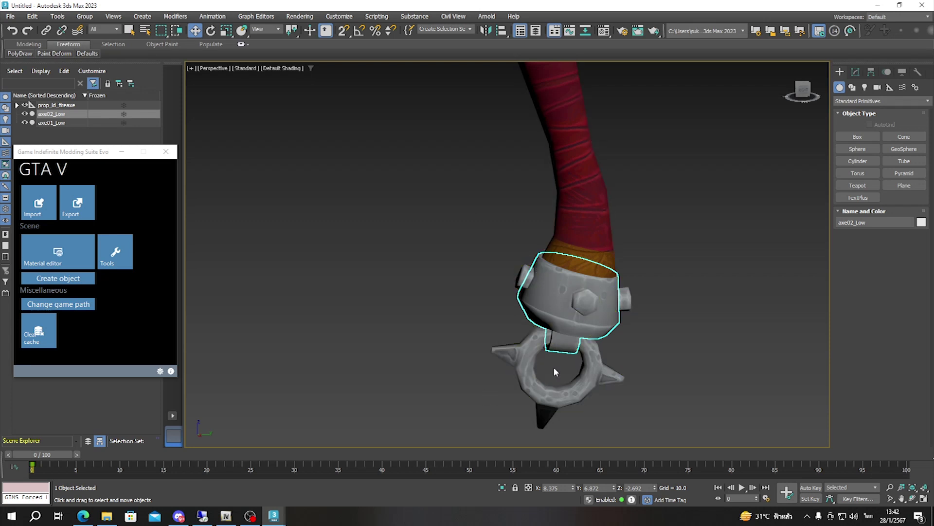
left_click(534, 411)
scroll(538, 399, "down", 5)
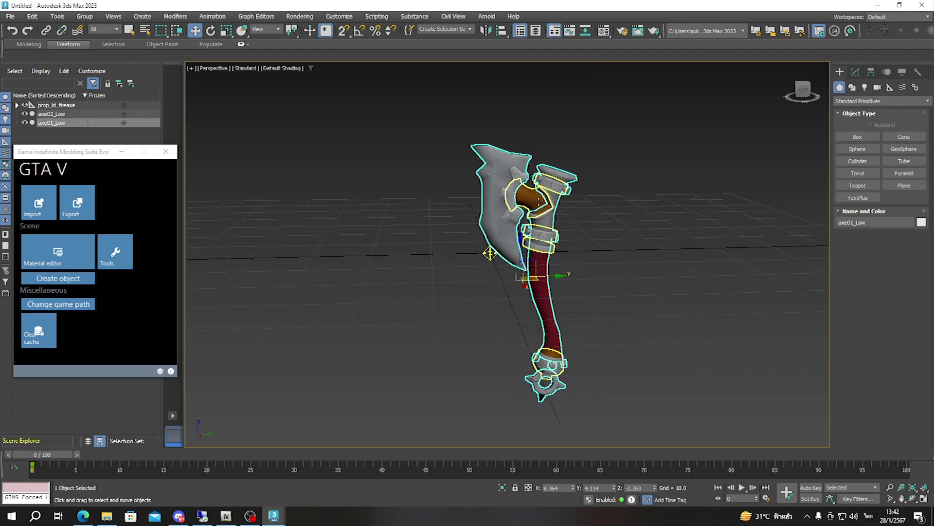
Step: Attach the metal bands axe02_Low into axe01_Low with Edit Geometry > Attach
middle_click_drag(542, 214, 541, 290)
left_click(856, 72)
left_click(862, 374)
left_click(545, 273)
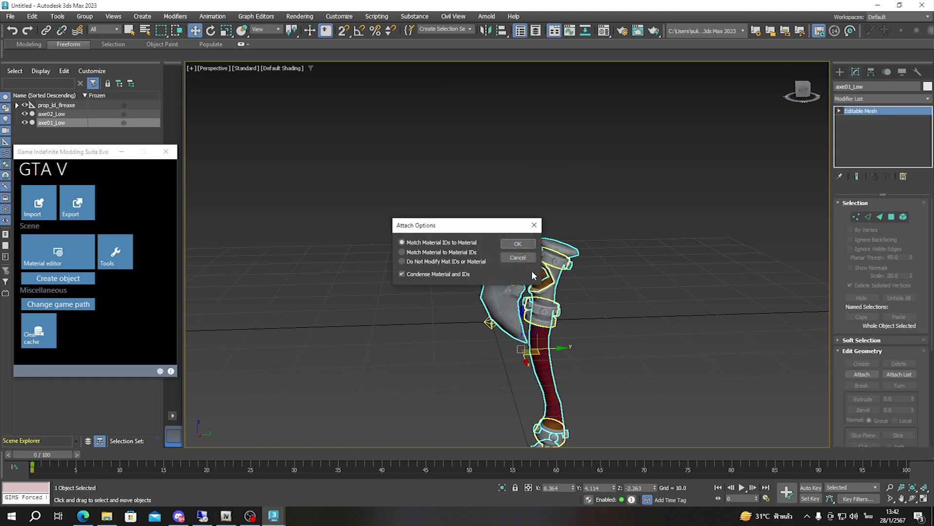
left_click(518, 243)
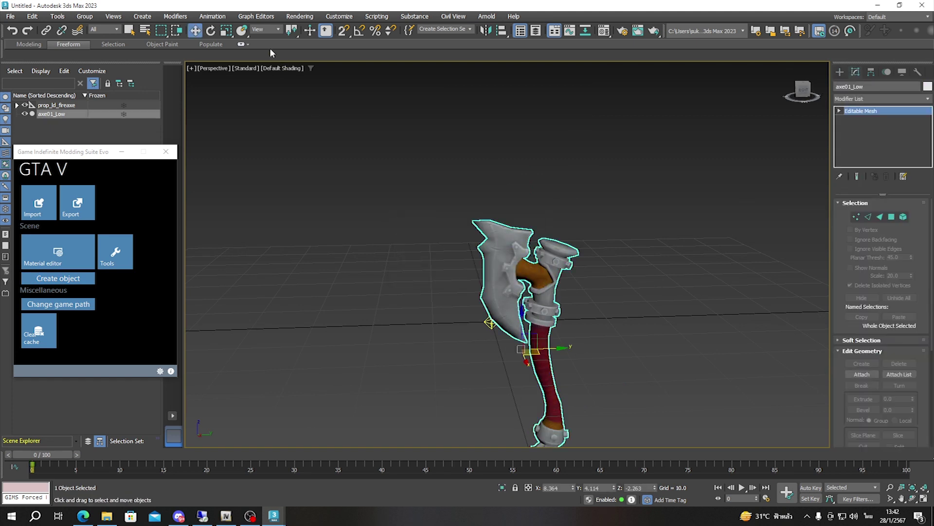
Step: Scale the merged axe down and place it at X/Y/Z 0, 0, 0
key("r")
left_click_drag(519, 344, 584, 372)
type("w")
type("0")
key("Tab")
type("0")
key("Tab")
type("0")
key("Return")
scroll(491, 320, "up", 3)
scroll(491, 319, "up", 5)
middle_click_drag(495, 229, 467, 122, "alt")
Step: Expand prop_ld_fireaxe in Scene Explorer and hide collision boxes 0x2 and 0x1
left_click(467, 122)
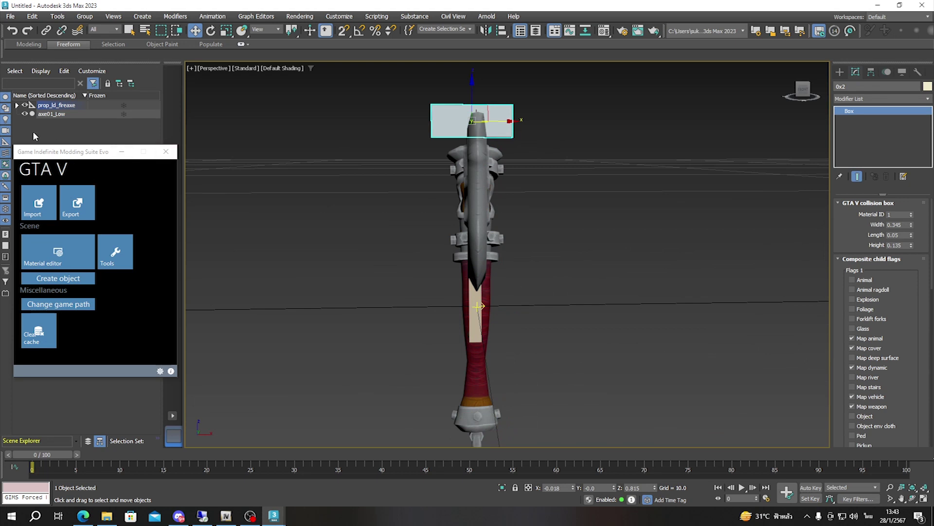
left_click(17, 105)
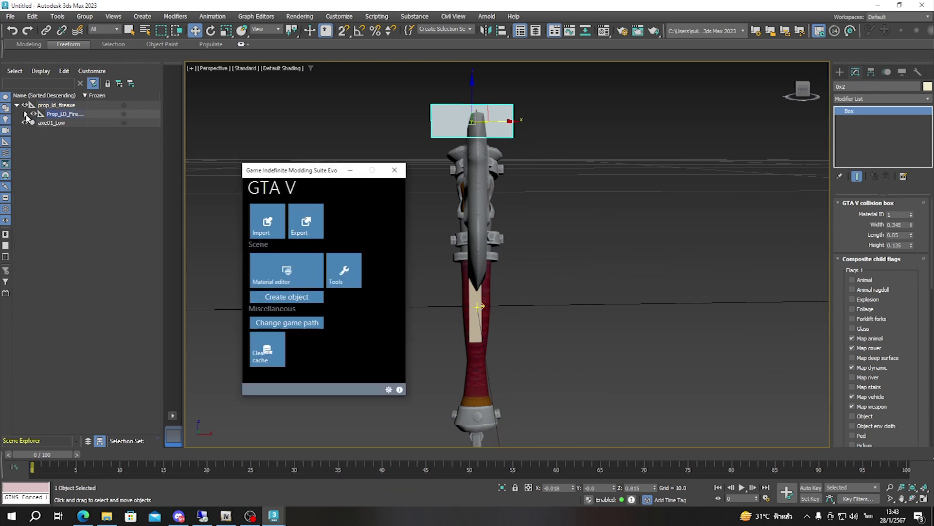
left_click(25, 114)
left_click(34, 131)
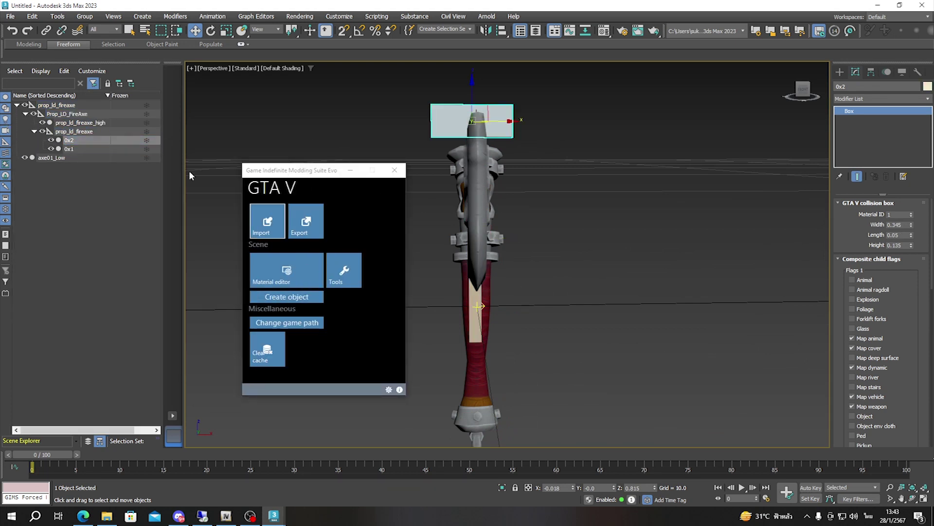
left_click(51, 140)
left_click(52, 149)
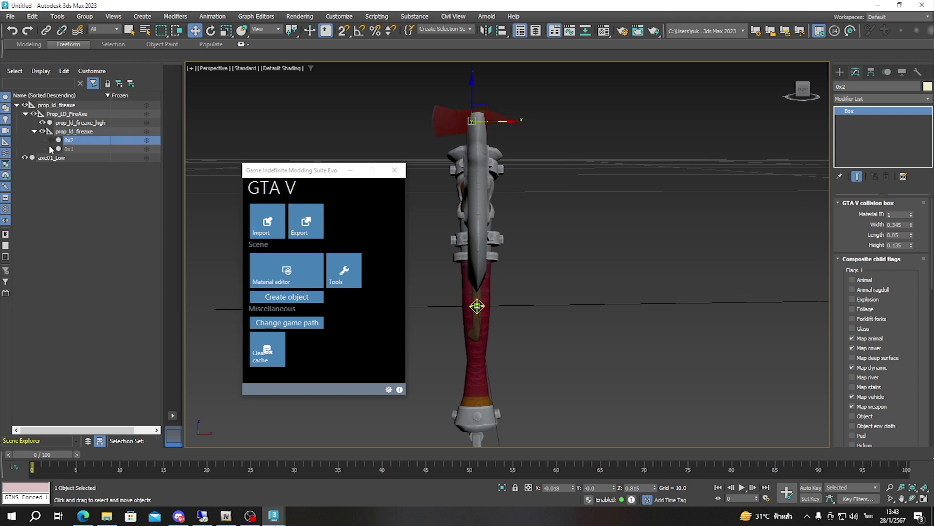
Step: Rotate the stylized axe axe01_Low to -90° on Z
left_click(483, 339)
middle_click_drag(487, 339, 512, 317, "alt")
key("e")
left_click_drag(489, 310, 408, 309)
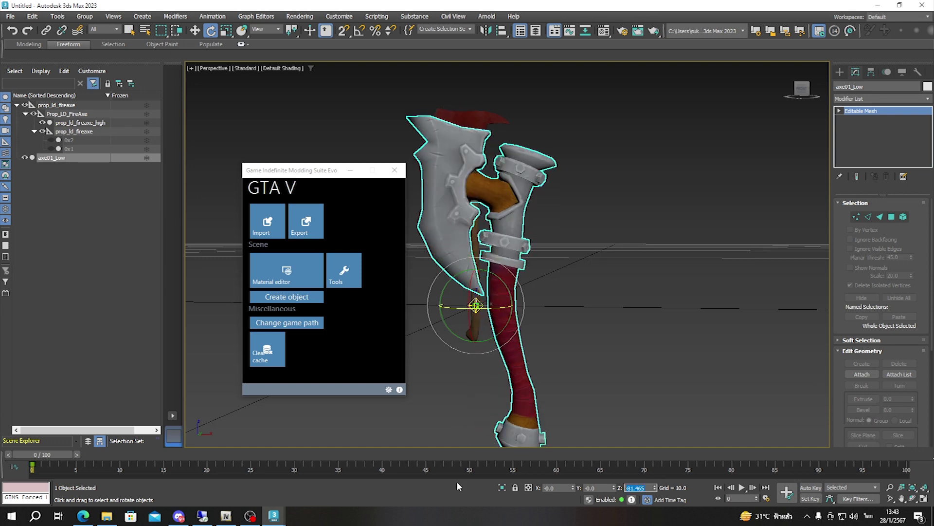
type("90")
key("Return")
type("-9")
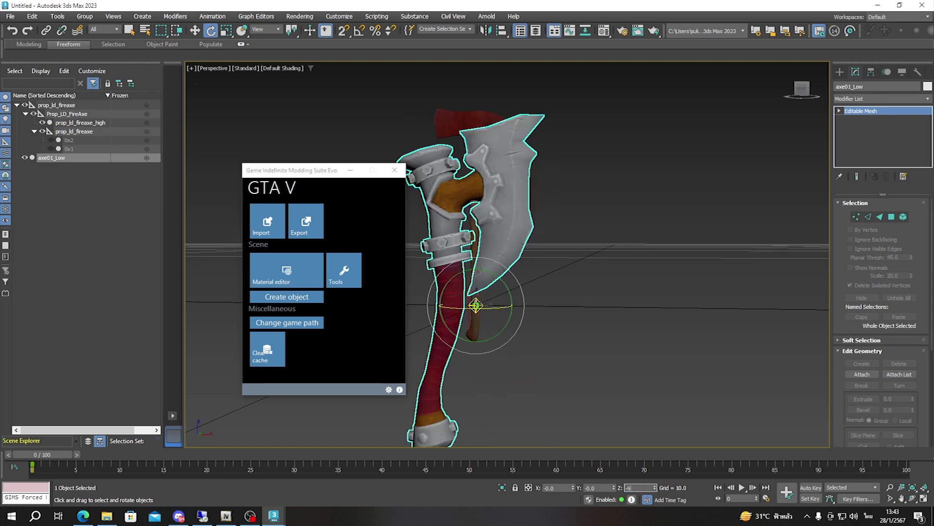
type("0")
key("Return")
Step: Scale axe01_Low down to 50%
middle_click_drag(470, 291, 560, 333)
scroll(560, 332, "up", 3)
scroll(560, 333, "down", 6)
key("w")
key("e")
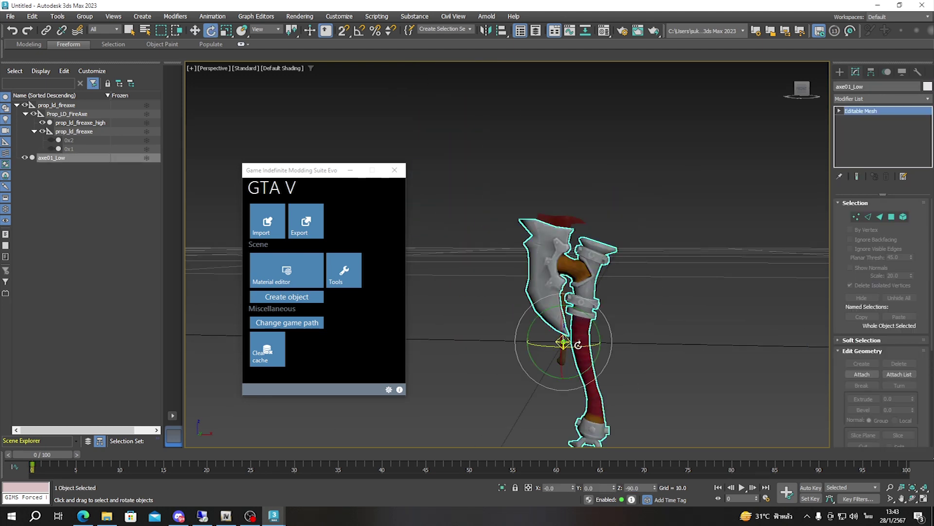
key("r")
left_click_drag(578, 344, 582, 366)
Step: Move axe01_Low up and left to line it up over the original fire axe handle
key("w")
left_click_drag(564, 304, 567, 273)
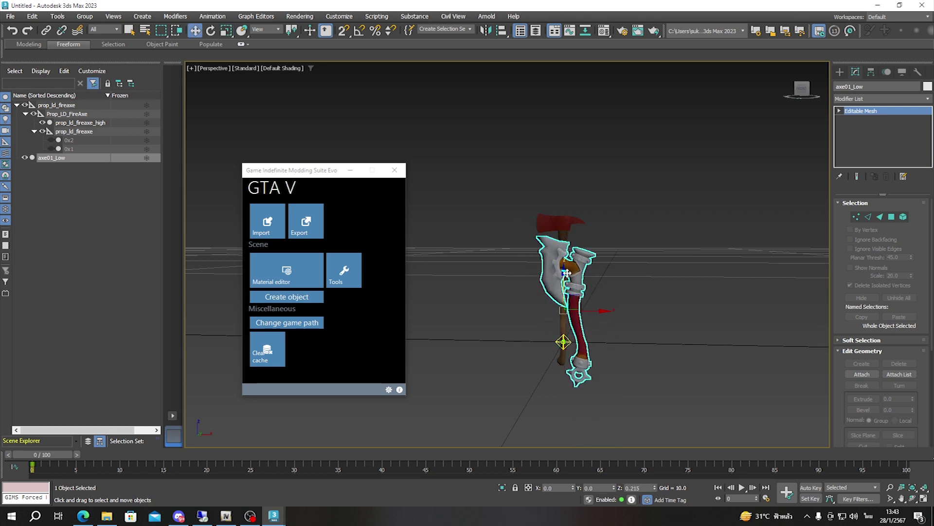
left_click_drag(601, 312, 585, 312)
middle_click_drag(563, 319, 553, 289, "alt")
scroll(552, 195, "up", 3)
mouse_move(567, 295)
middle_mouse_down("alt")
mouse_move(589, 294)
mouse_move(557, 293)
mouse_move(579, 296)
mouse_move(570, 265)
middle_mouse_up("alt")
left_click_drag(582, 265, 572, 265)
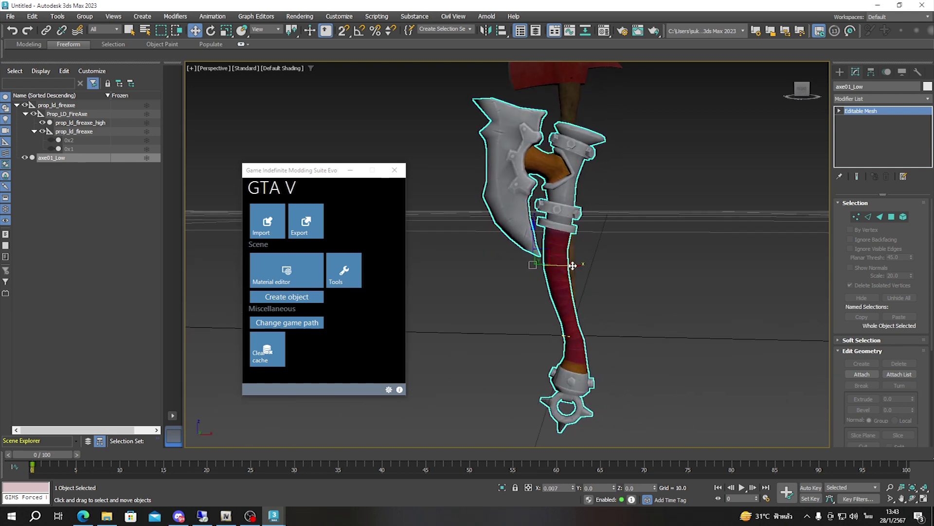
Step: Unhide collision box 0x1 and lower box 0x2 off the axe head
left_click(53, 142)
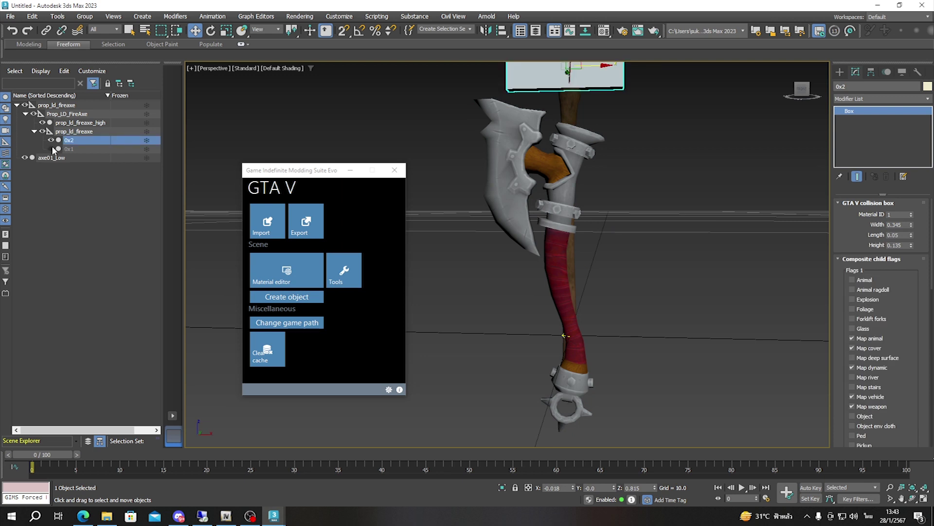
left_click(52, 149)
left_click(69, 149)
scroll(633, 190, "down", 3)
middle_click_drag(618, 136, 625, 174)
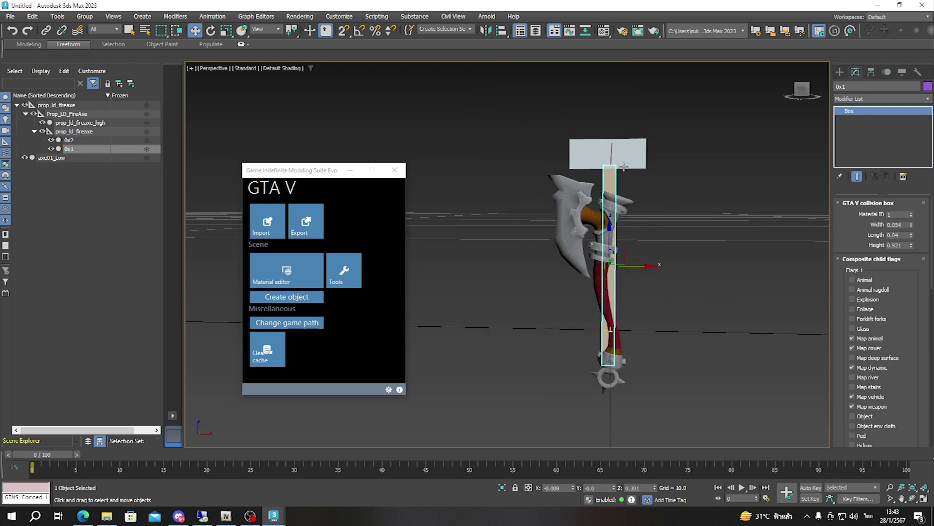
left_click(616, 164)
left_click_drag(606, 128, 606, 154)
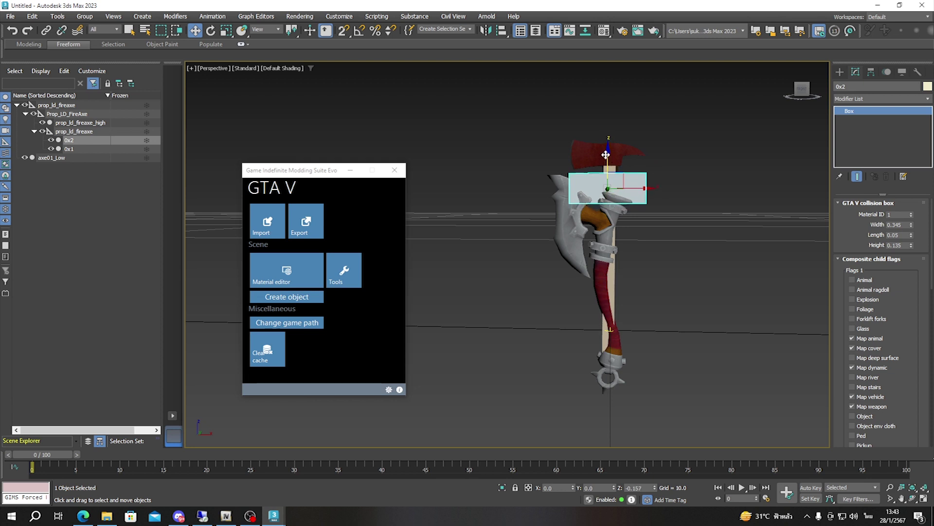
left_click_drag(606, 154, 543, 168)
Step: Stand box 0x2 upright at 90° on Y, then widen and center it over the blade
key("e")
left_click_drag(610, 487, 514, 488)
type("90")
key("Return")
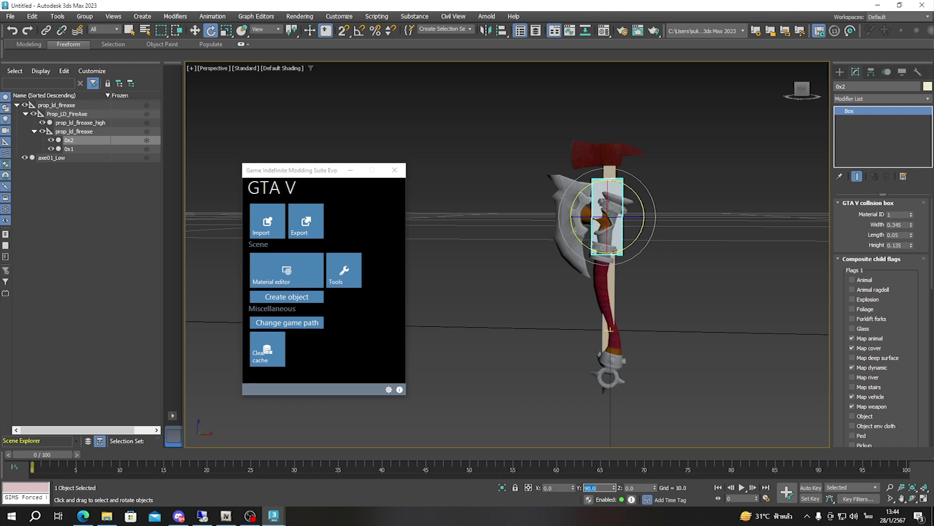
key("w")
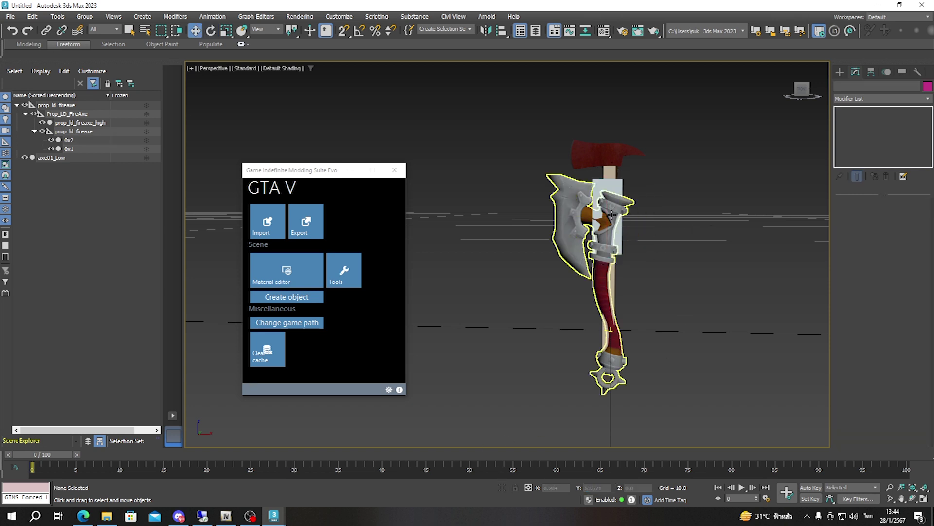
left_click_drag(652, 219, 615, 217)
mouse_move(911, 244)
left_mouse_down()
mouse_move(912, 214)
mouse_move(913, 232)
left_mouse_up()
key("ctrl+z")
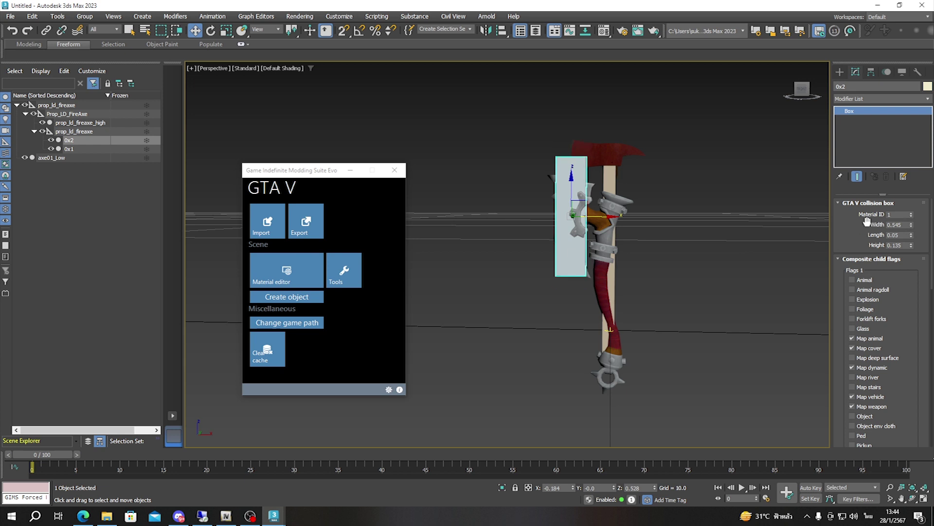
left_click(609, 215)
key("ctrl+z")
left_click_drag(612, 216, 618, 216)
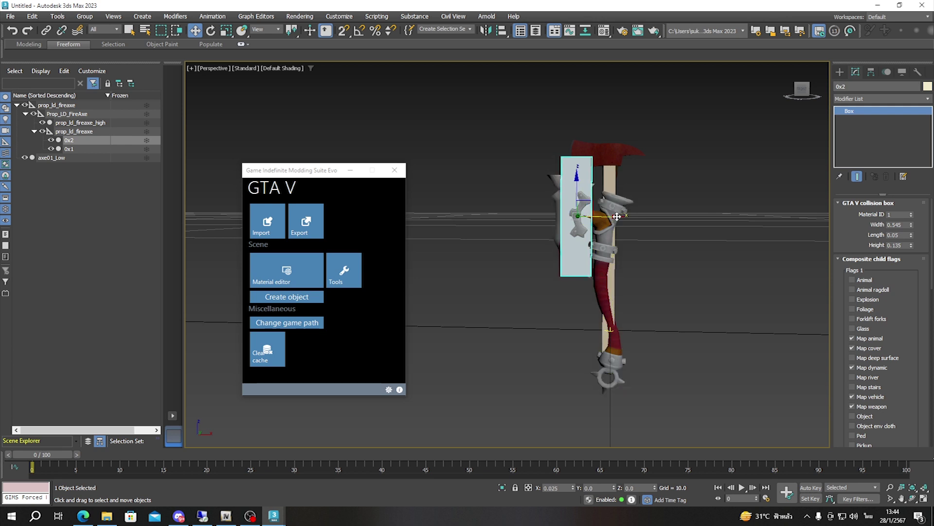
Step: Shorten box 0x1 to a height of 0.721 and lower it along the handle
left_click(609, 219)
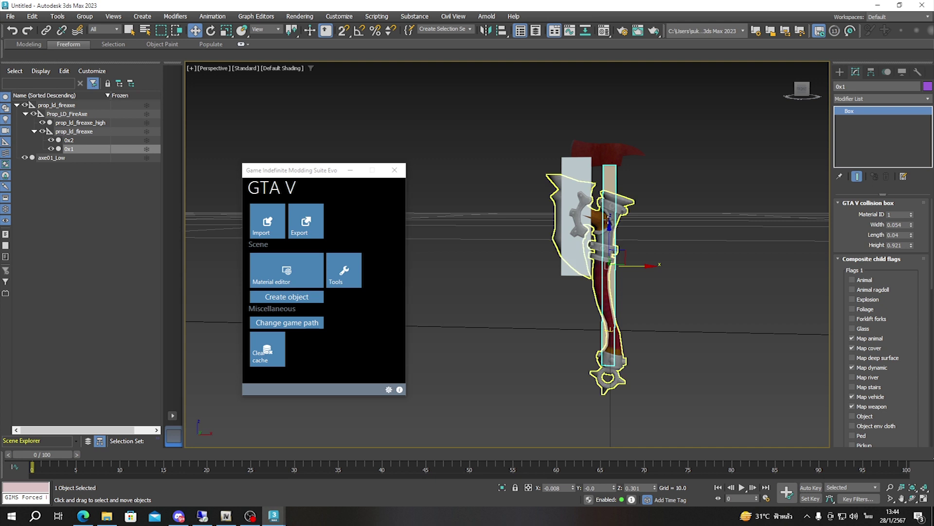
left_click_drag(611, 226, 610, 234)
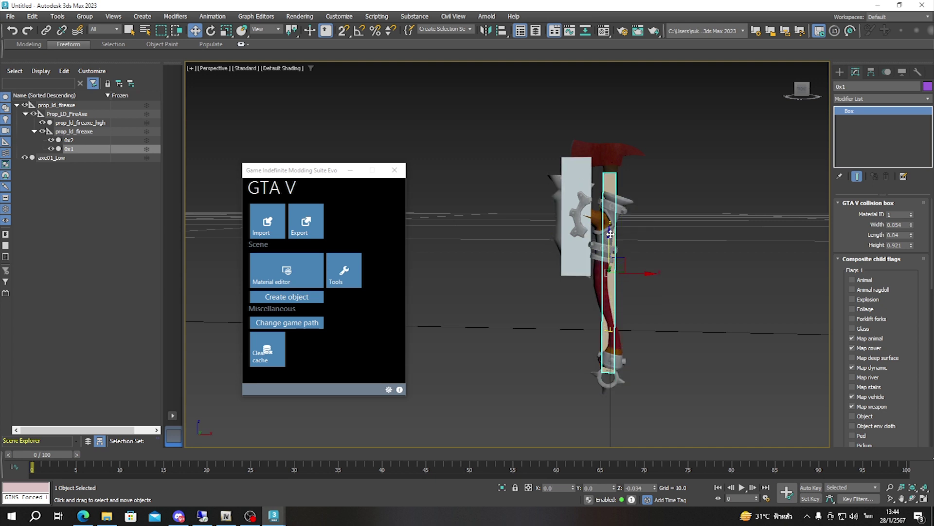
right_click(911, 225)
key("ctrl+z")
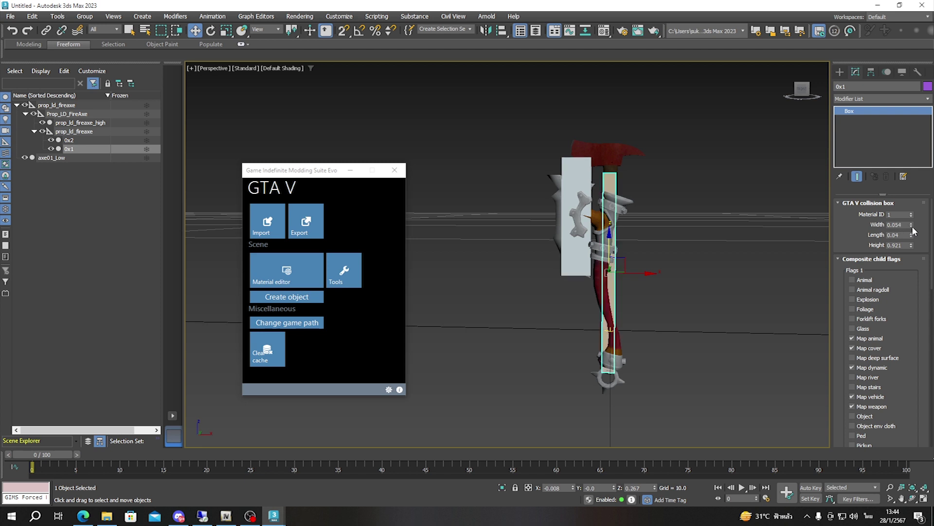
left_click(912, 226)
key("ctrl+z")
left_click_drag(910, 247, 912, 247)
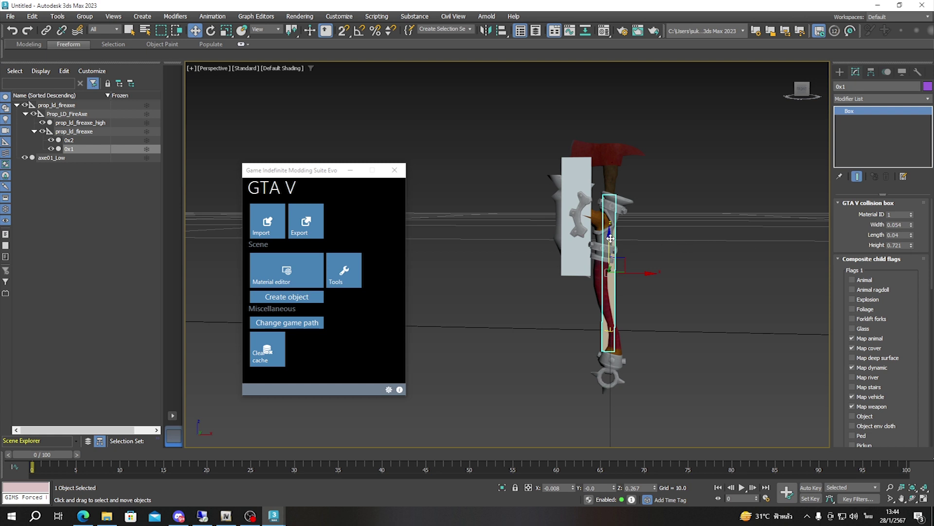
left_click_drag(611, 238, 610, 241)
Step: In prop_ld_fireaxe_high's Editable Mesh, select the original red axe element and move it aside
left_click(82, 124)
left_click(883, 119)
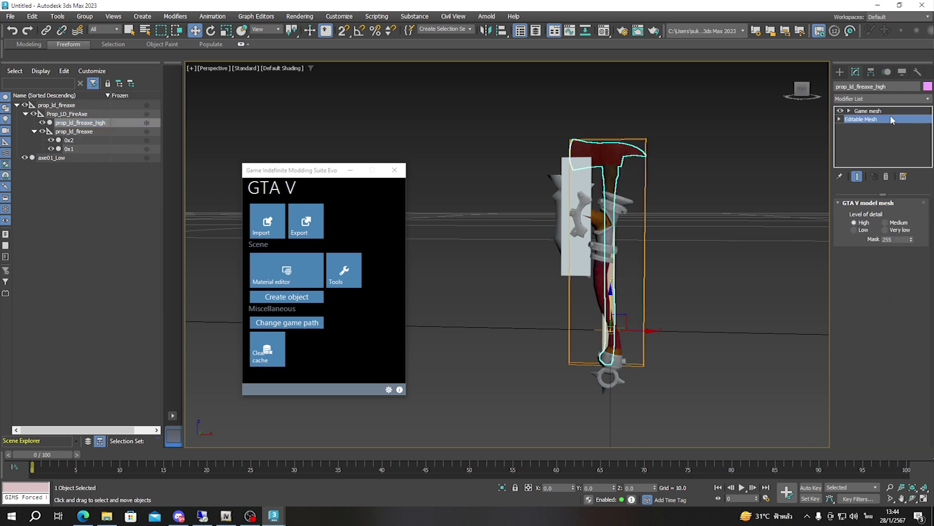
left_click(903, 219)
left_click(614, 163)
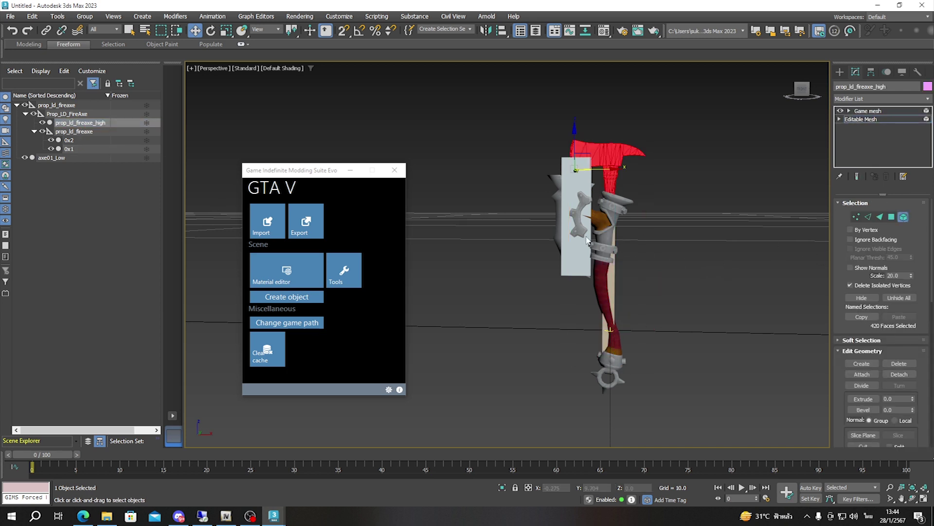
left_click_drag(625, 171, 830, 171)
Step: Attach the stylized axe01_Low mesh to prop_ld_fireaxe_high
left_click(903, 217)
left_click(861, 373)
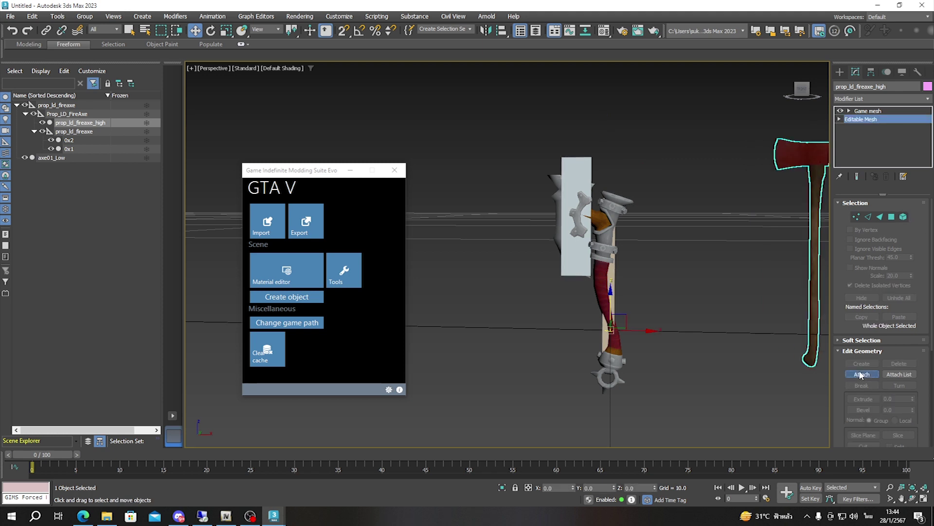
left_click(67, 158)
left_click(518, 245)
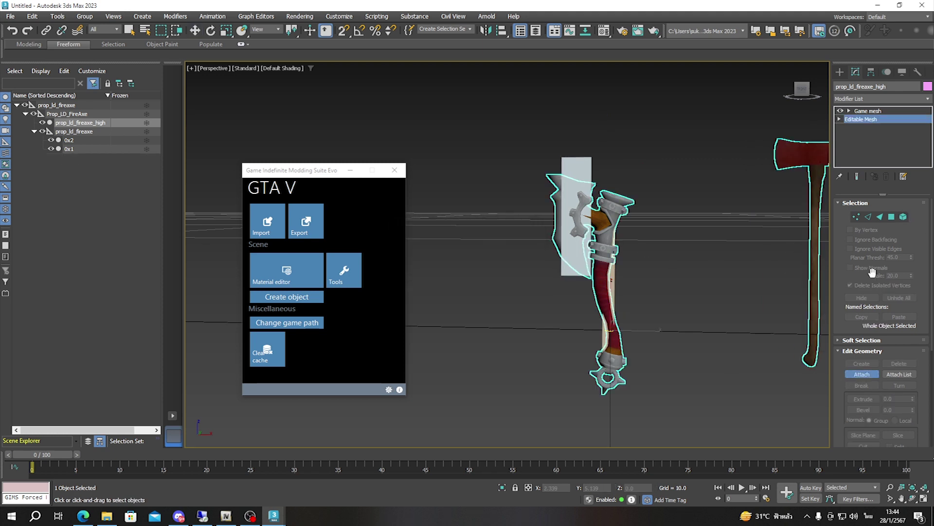
Step: Delete the original red fire-axe element so only the stylized axe remains
left_click(903, 217)
left_click(793, 151)
key("w")
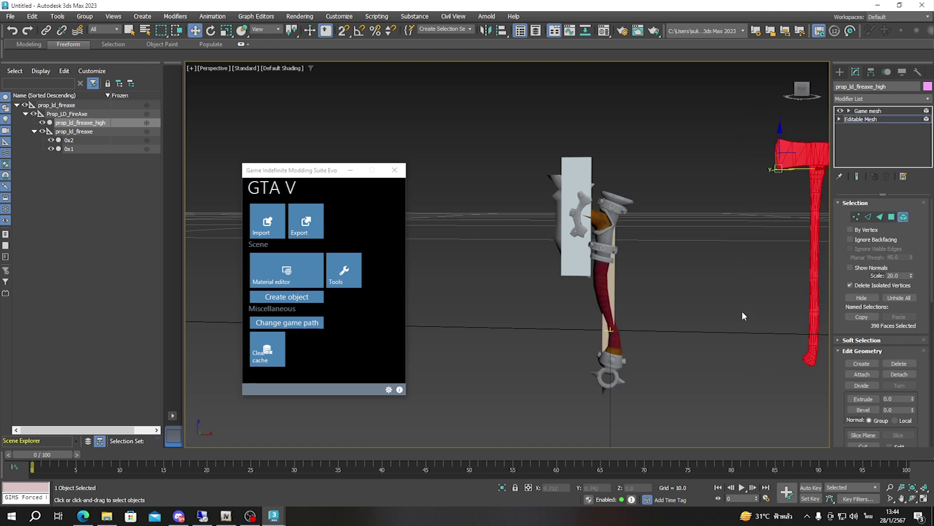
middle_click_drag(740, 317, 594, 238)
key("Delete")
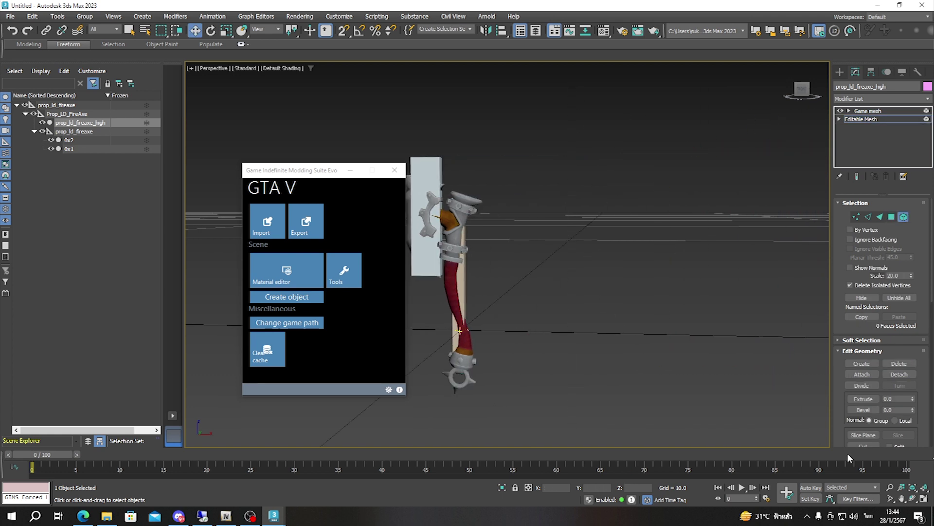
middle_click_drag(658, 331, 743, 344)
left_click(903, 216)
left_click(285, 271)
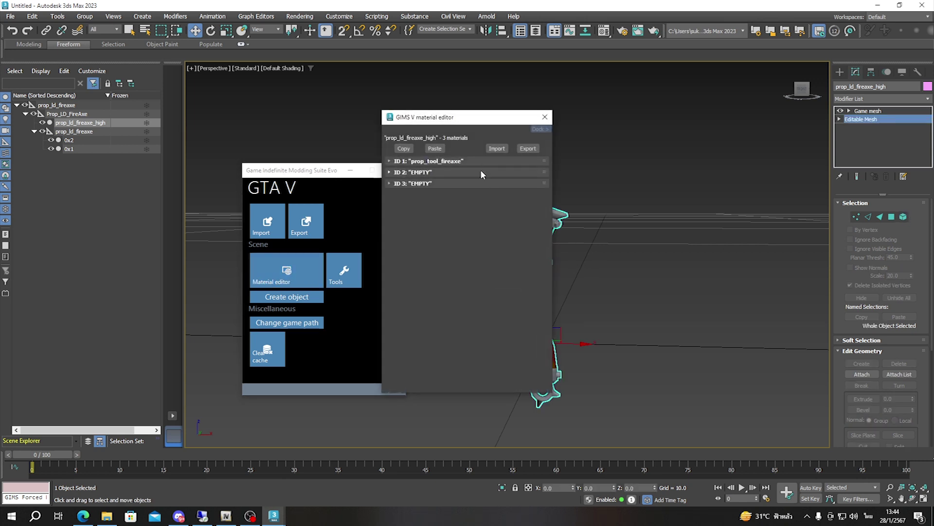
Step: Expand material IDs 1, 2 and 3 in the GIMS material editor
left_click(432, 160)
left_click(430, 211)
left_click(437, 261)
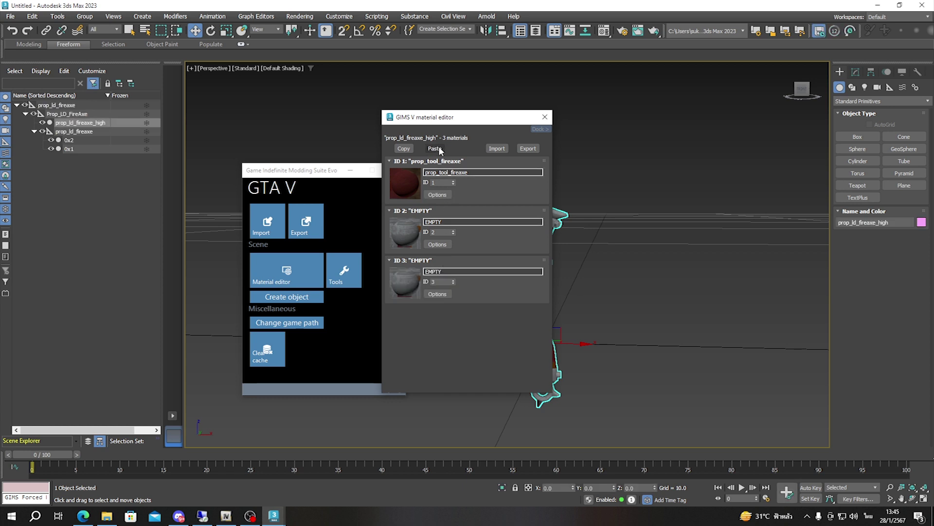
left_click_drag(448, 137, 710, 107)
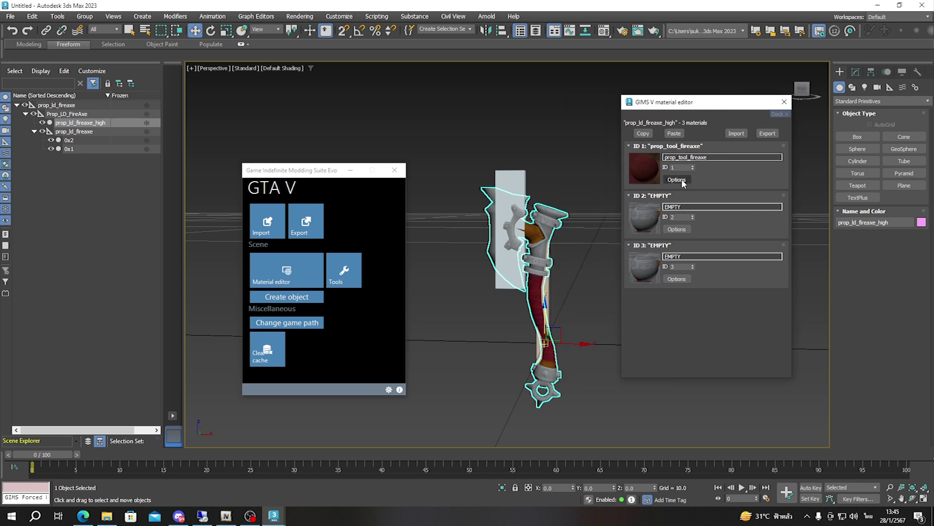
Step: Rename materials 2 and 3 to prop_tool_fireaxe by copying material 1's name
left_click_drag(718, 158, 545, 158)
key("ctrl+c")
double_click(682, 208)
key("ctrl+v")
left_click_drag(685, 257, 527, 257)
key("ctrl+v")
left_click(742, 338)
Step: Show the diffuse texture settings in the first material's options
left_click(686, 180)
right_click(739, 263)
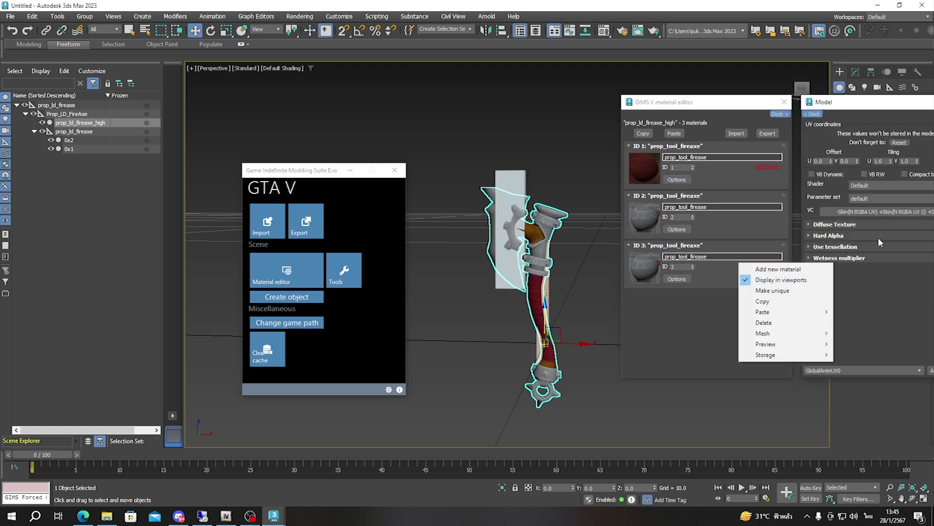
left_click(879, 224)
left_click_drag(718, 102, 521, 97)
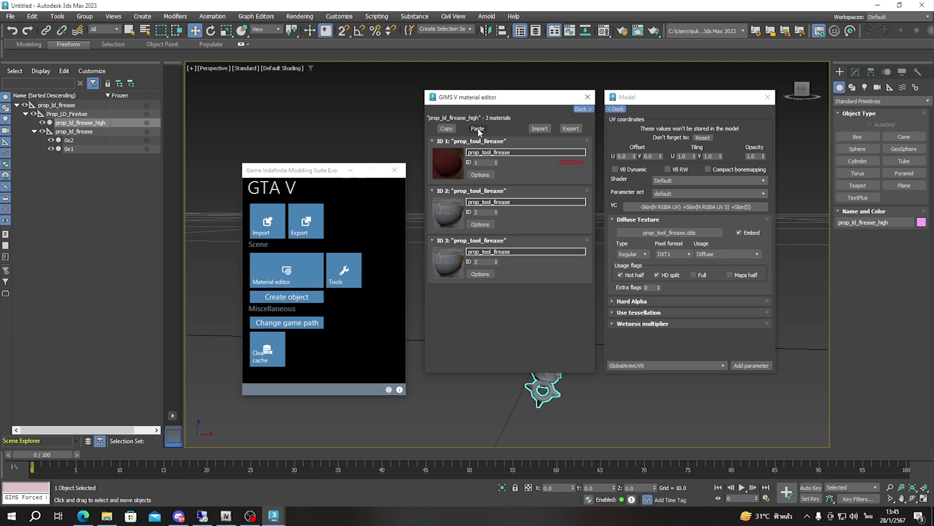
left_click_drag(480, 100, 435, 96)
Step: Paste the material onto the axe, convert it to GTA V, and name it prop_tool_fireaxe
left_click(441, 123)
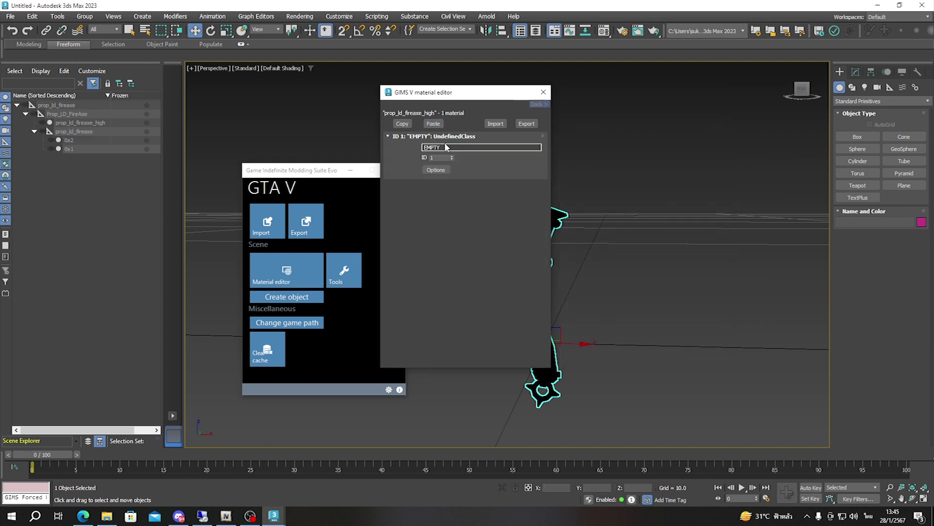
left_click(460, 268)
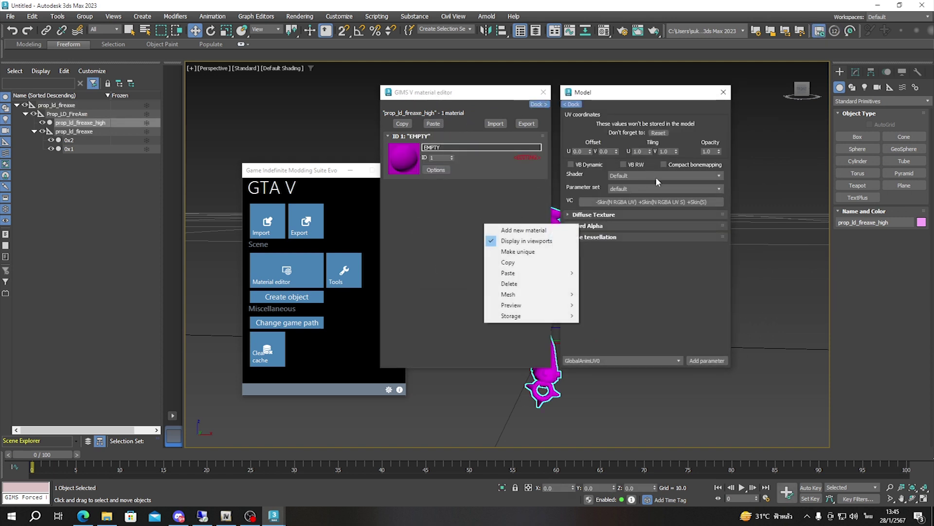
double_click(471, 148)
key("ctrl+v")
Step: Set the material's diffuse texture to DefaultMaterial_Base_color.png
left_click(652, 225)
left_click(644, 215)
left_click(640, 226)
left_click(337, 150)
double_click(336, 154)
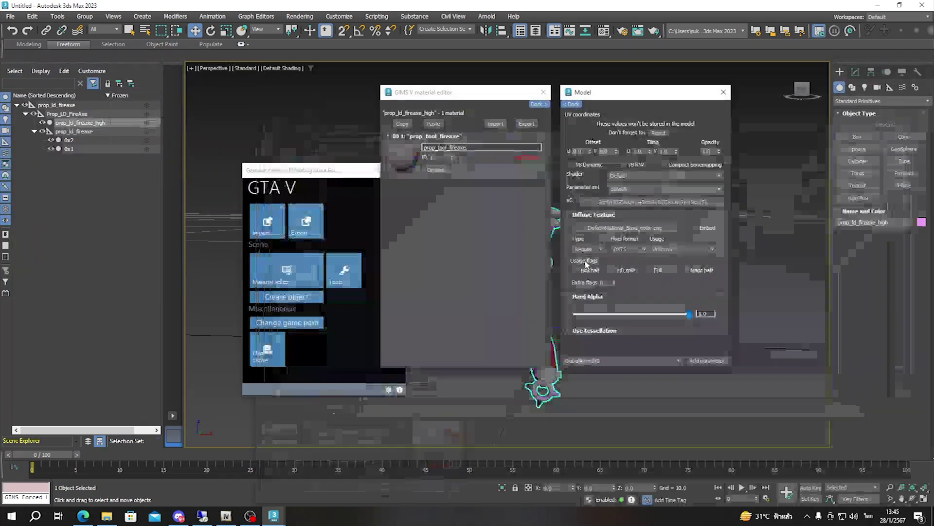
Step: Set the shader to Emissive with the emissivenight parameter set
left_click(672, 174)
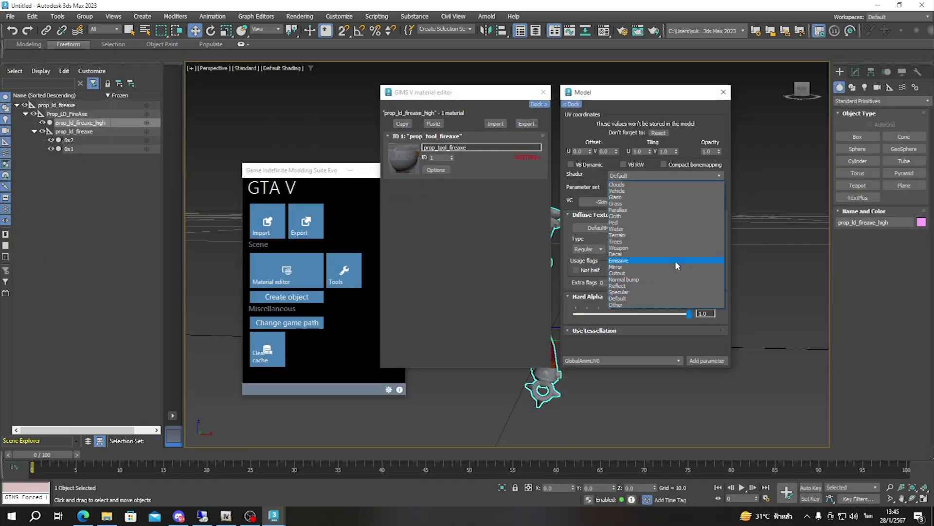
left_click(674, 279)
left_click(649, 188)
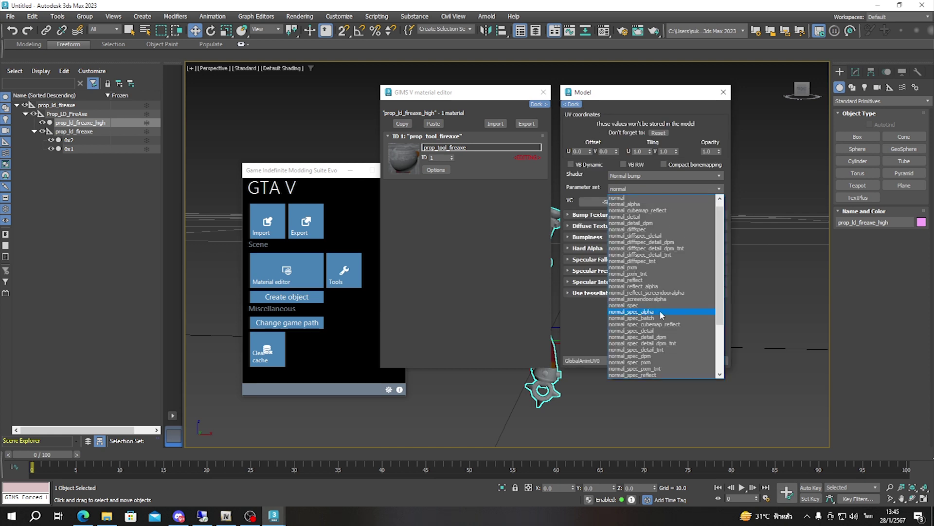
left_click_drag(721, 244, 719, 314)
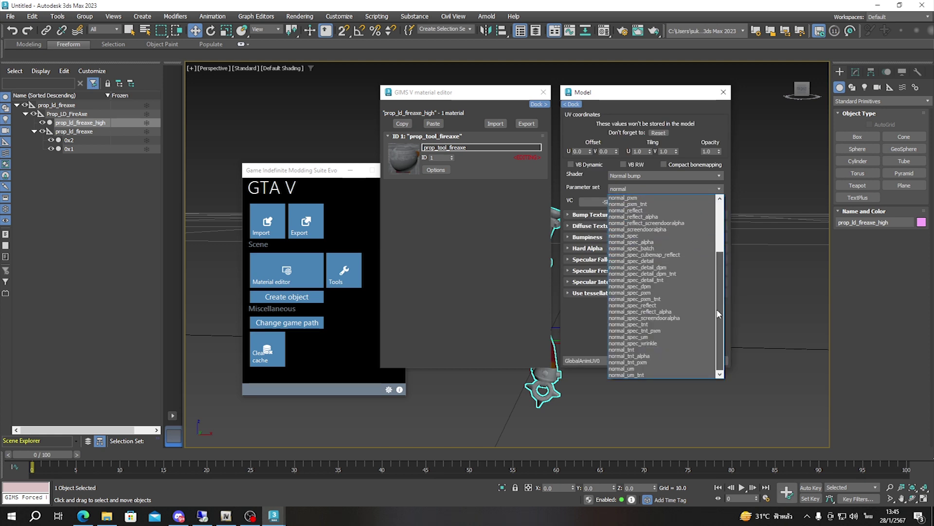
left_click_drag(718, 314, 723, 243)
left_click(584, 219)
left_click(652, 175)
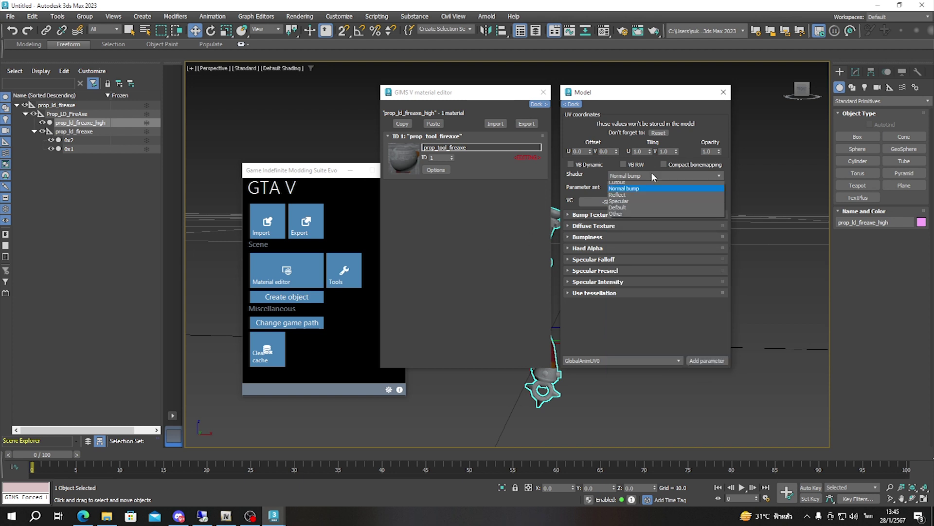
left_click(653, 260)
left_click(647, 189)
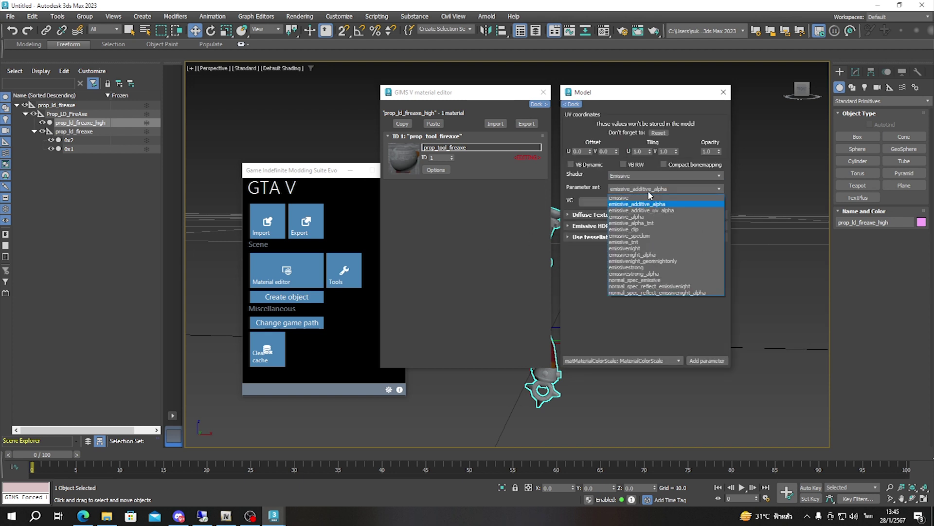
left_click(651, 249)
left_click(627, 215)
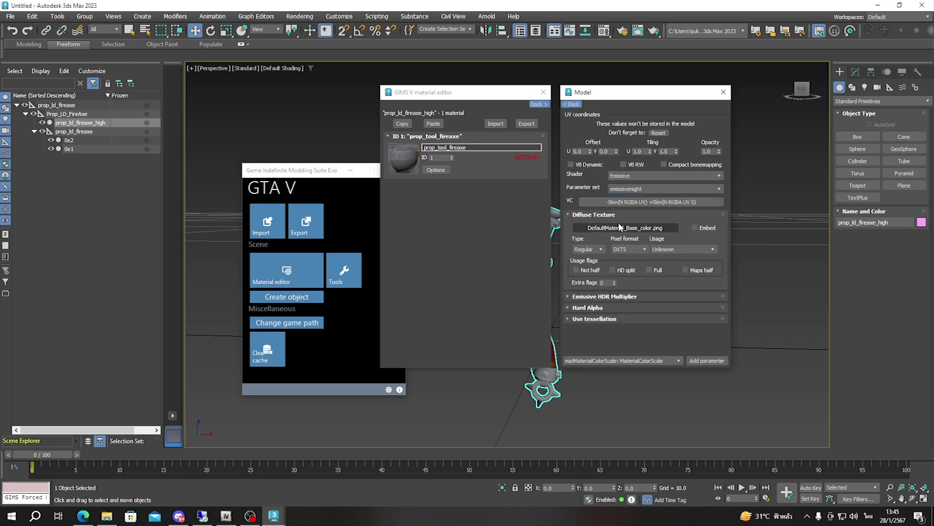
Step: Close the material editor windows and orbit around the axe
left_click(543, 92)
scroll(531, 262, "up", 3)
scroll(531, 263, "down", 3)
middle_click_drag(531, 262, 561, 277, "alt")
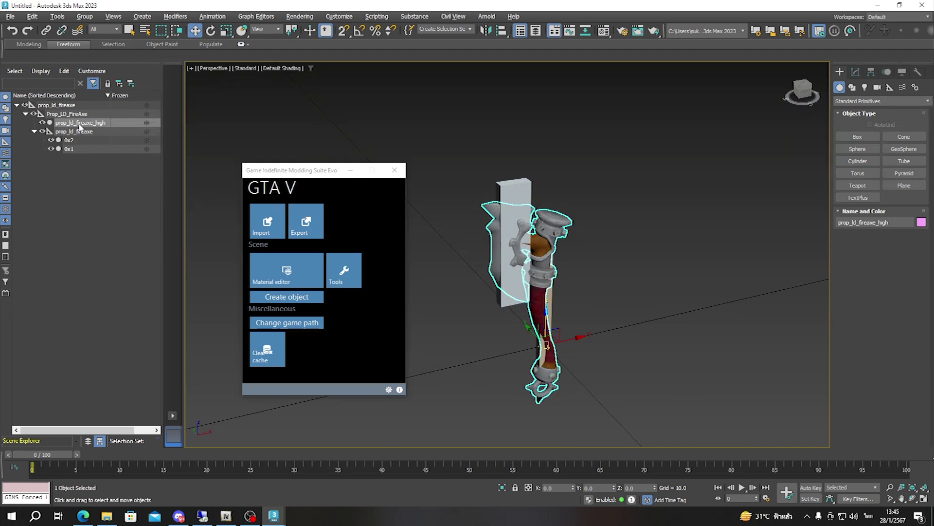
Step: Export the prop_ld_fireaxe helper with GIMS Evo to the mod folder on the fivem drive
left_click(77, 105)
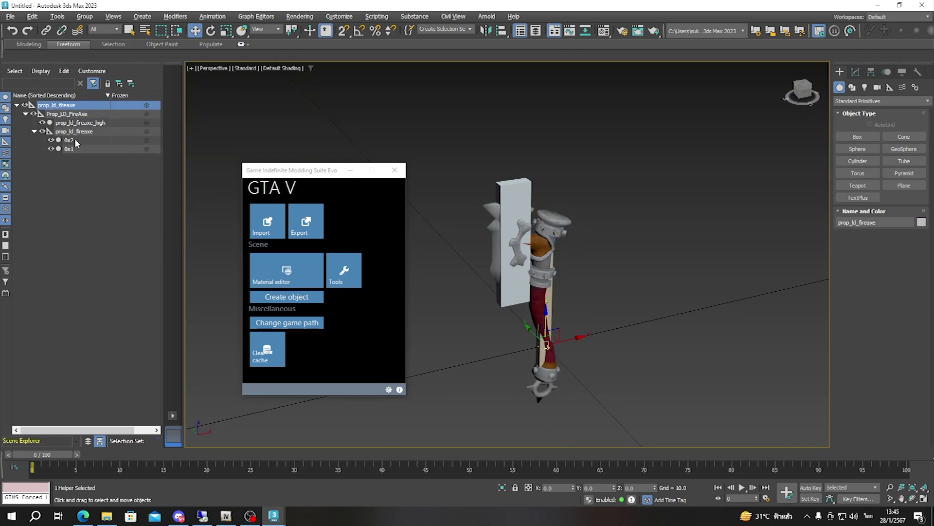
left_click(238, 215)
middle_click_drag(655, 286, 611, 274, "alt")
left_click(85, 106)
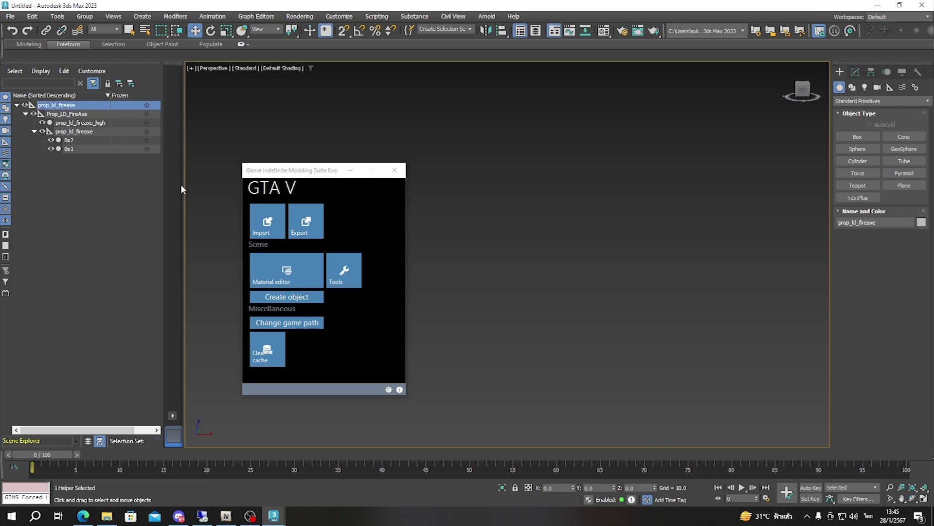
left_click(924, 487)
left_click(306, 221)
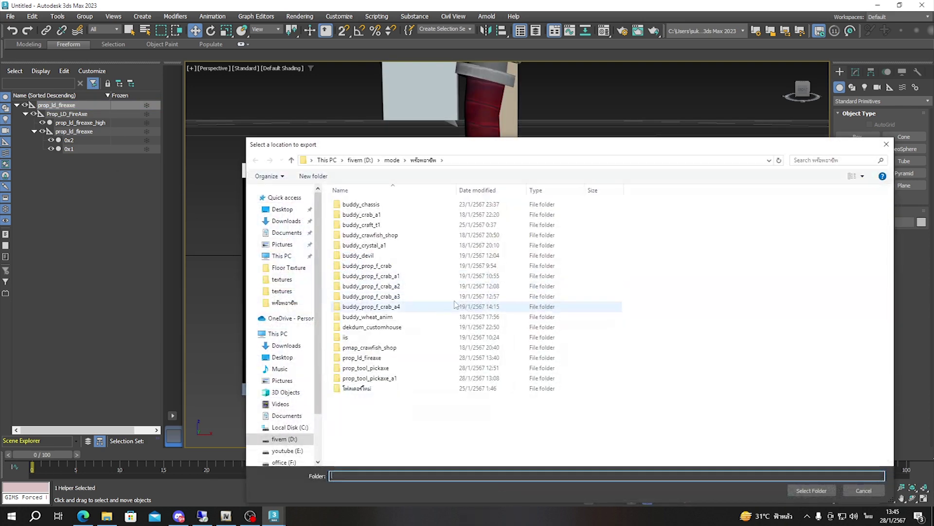
left_click(812, 491)
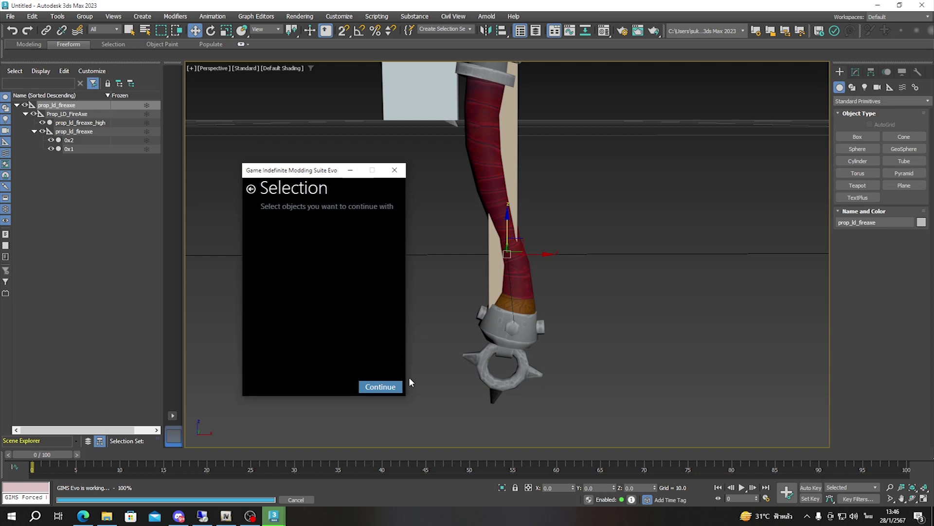
left_click(398, 388)
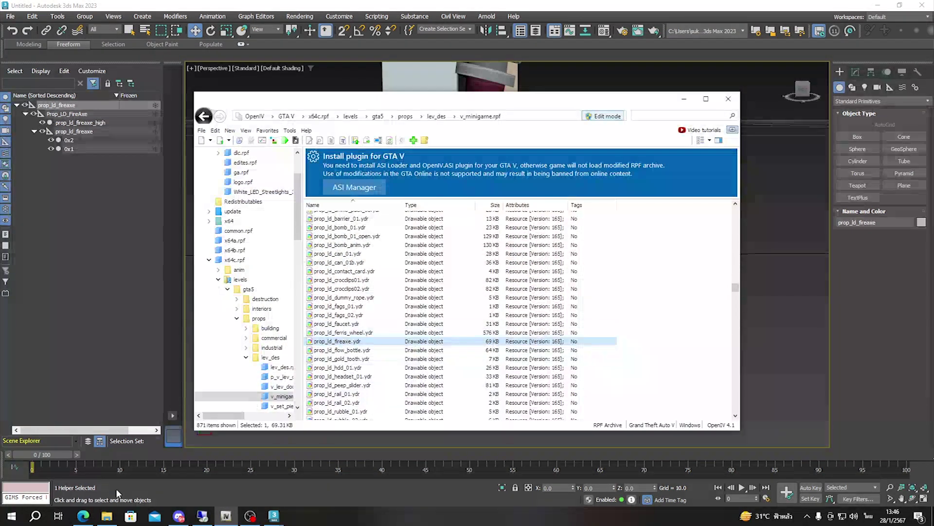
Step: Open mods/dlc.rpf in OpenIV and search it for prop_ld_fireaxe, copying the name from 3ds Max
scroll(239, 215, "up", 3)
left_click(241, 221)
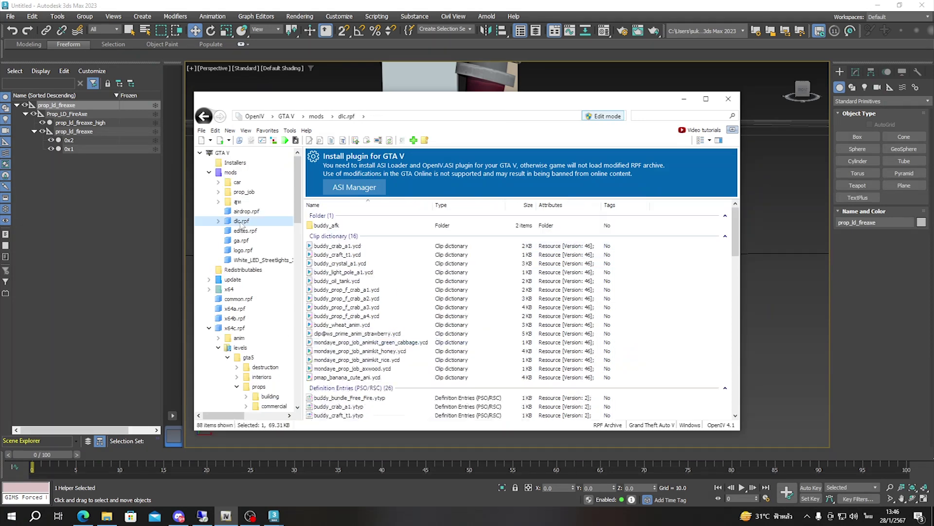
left_click(107, 517)
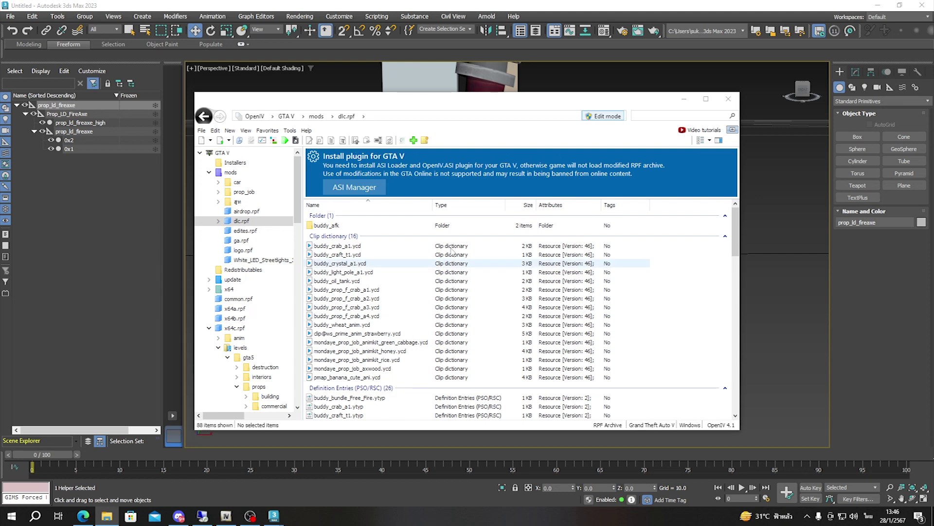
left_click(58, 108)
left_click(61, 106)
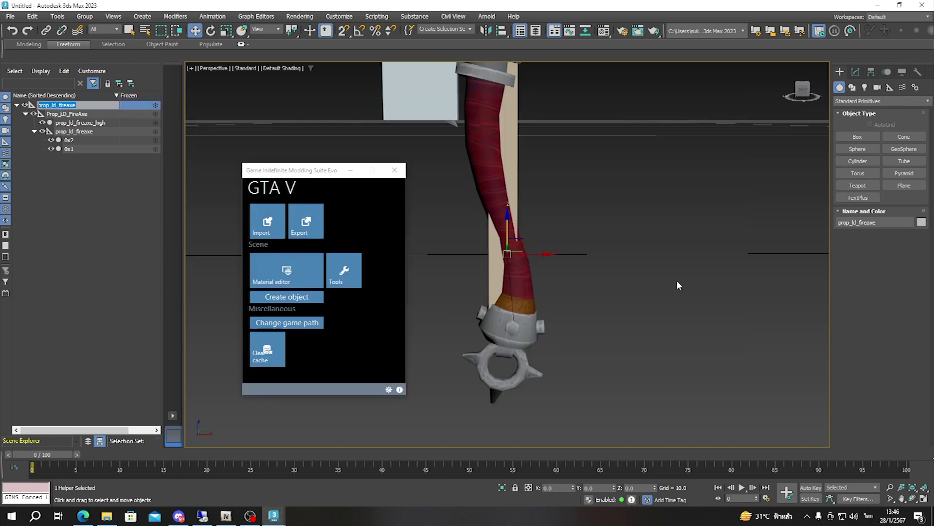
key("alt+Tab")
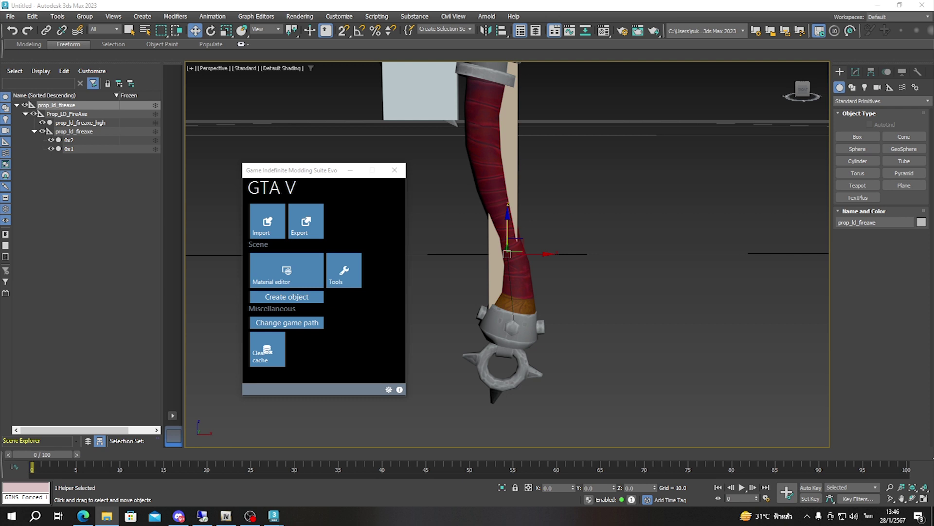
key("alt+Tab")
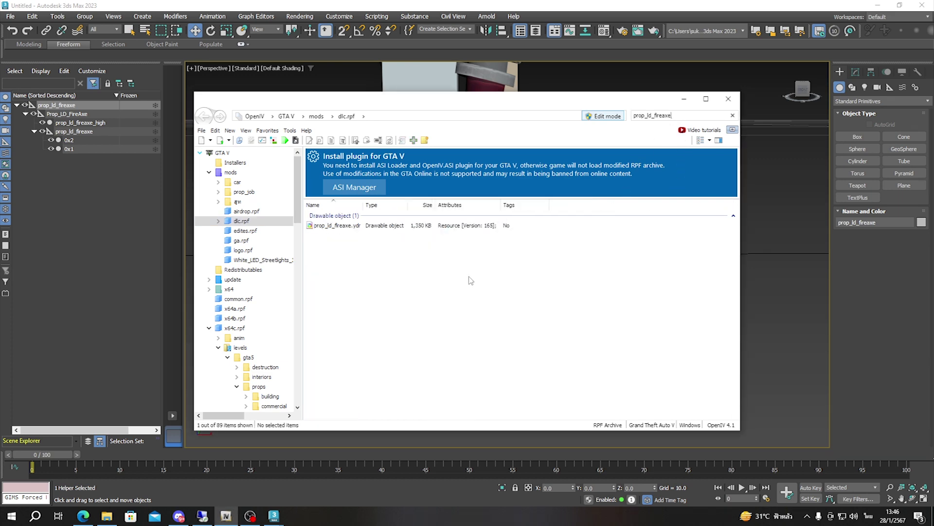
Step: Preview prop_ld_fireaxe.ydr in the Model Viewer to confirm the stylized axe
double_click(335, 226)
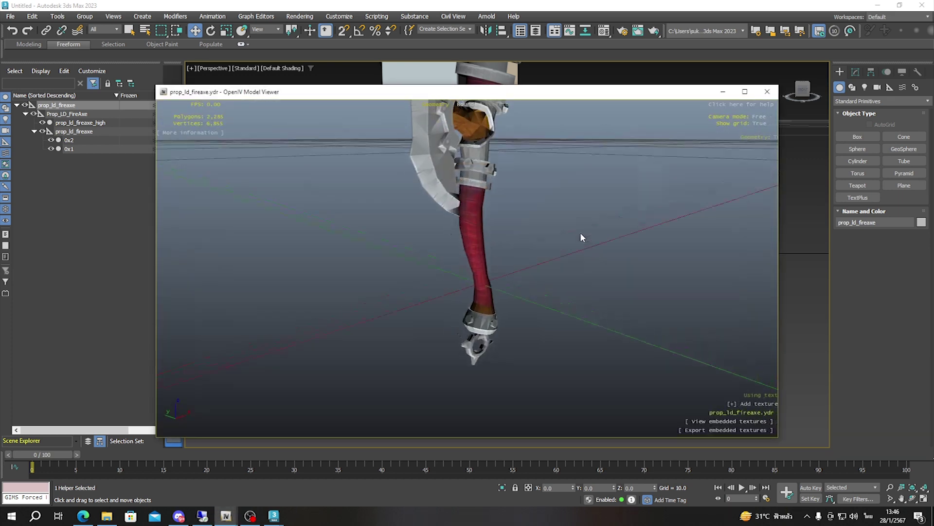
left_click(767, 92)
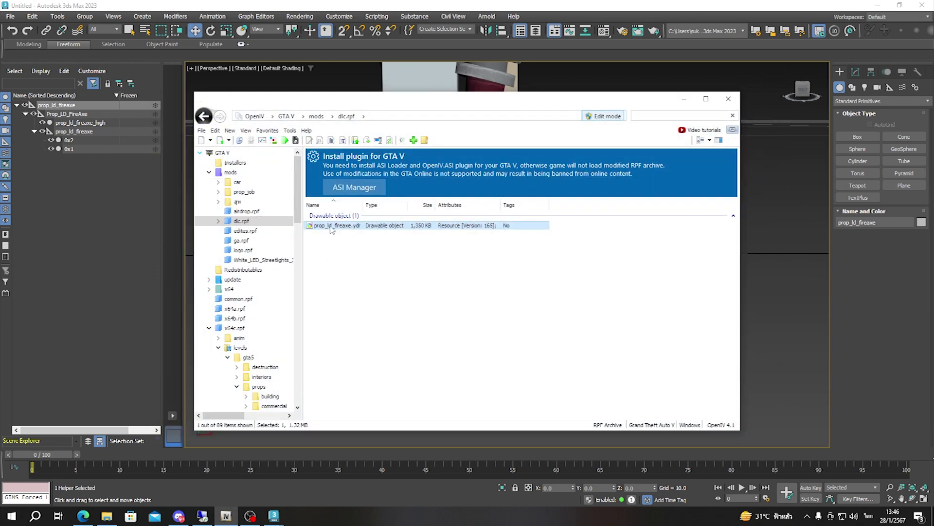
key("super+e")
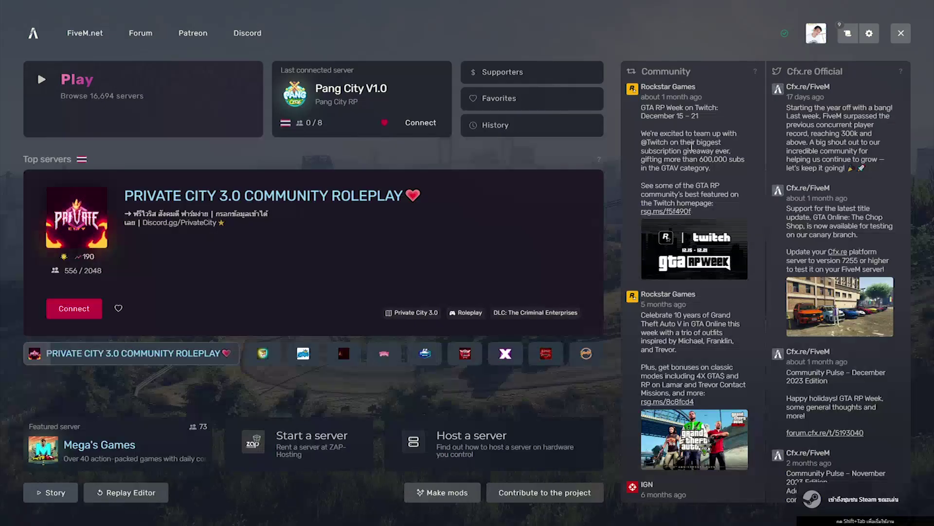
Step: Connect to the Pang City server and enter the game once the map finishes loading
left_click(424, 123)
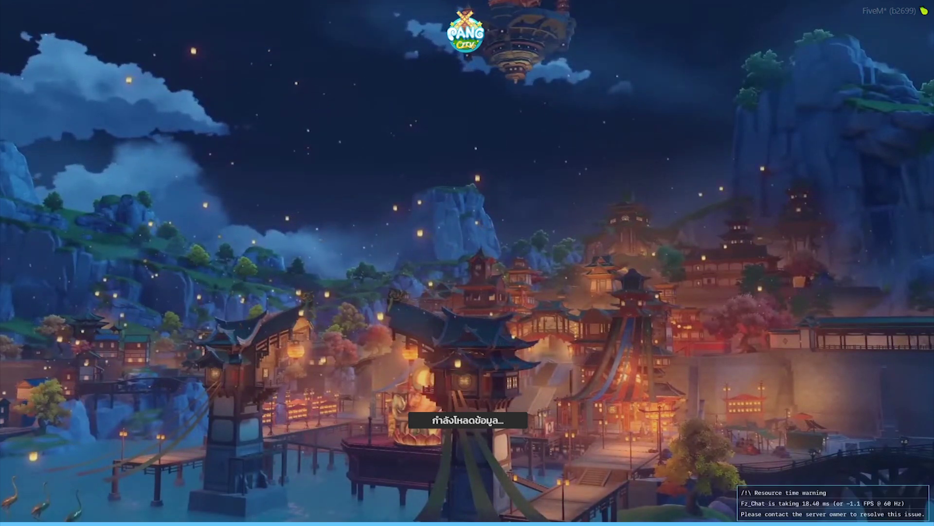
left_click(468, 420)
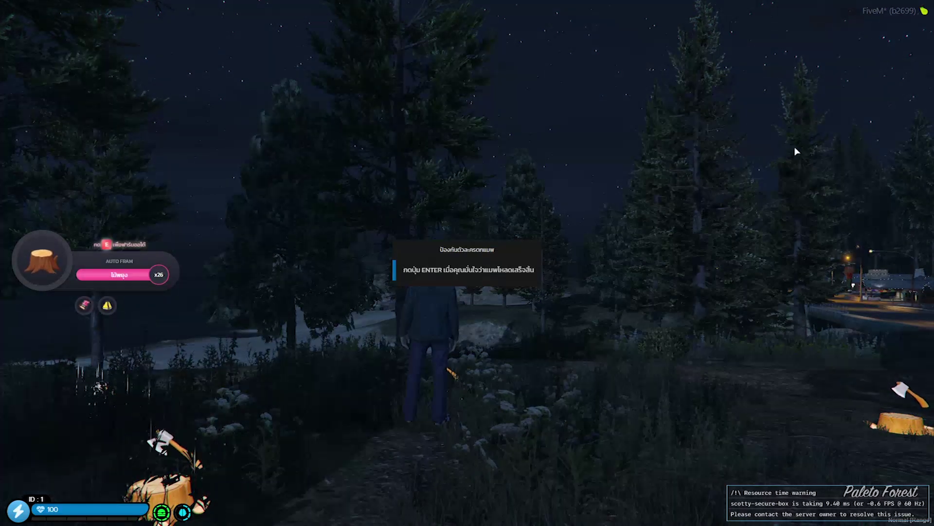
left_click(694, 236)
key("Return")
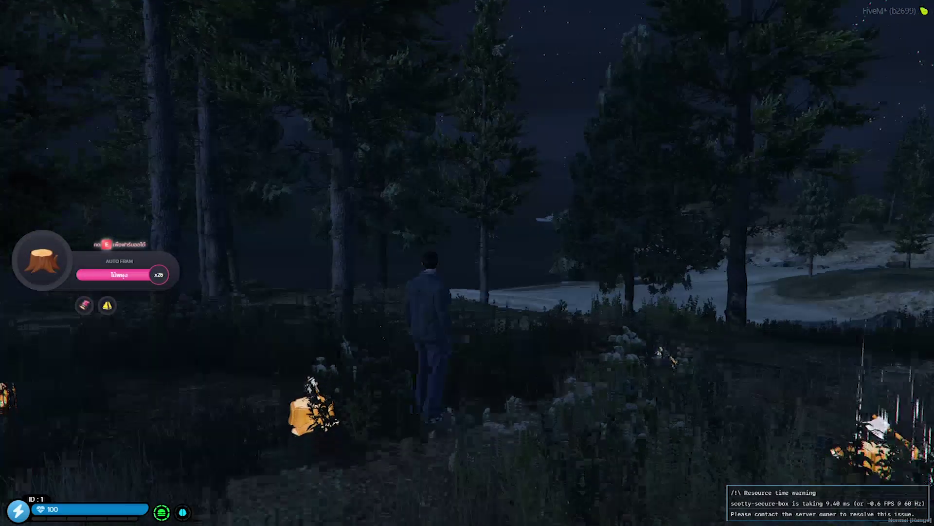